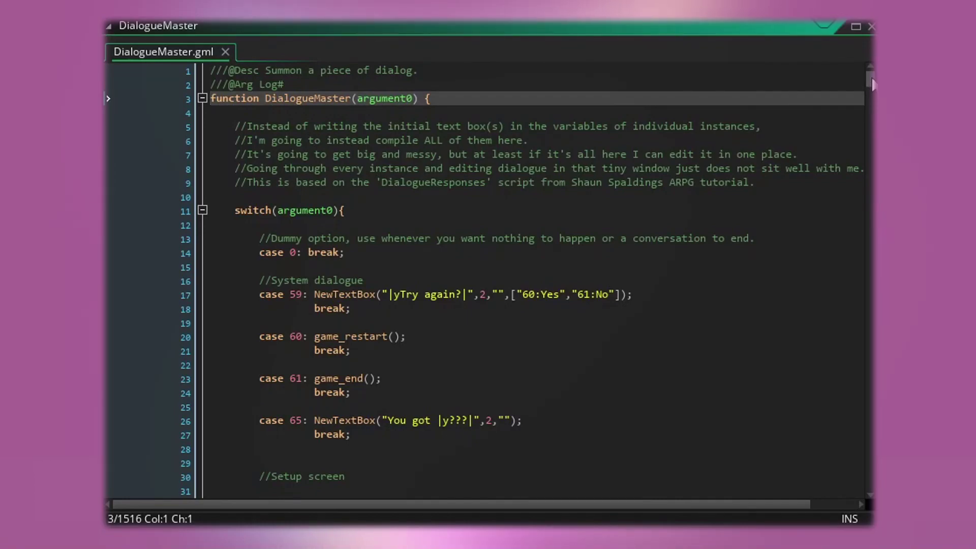
- Scroll through the dialogue cases in the DialogueMaster.gml script
left_click_drag(871, 77, 865, 346)
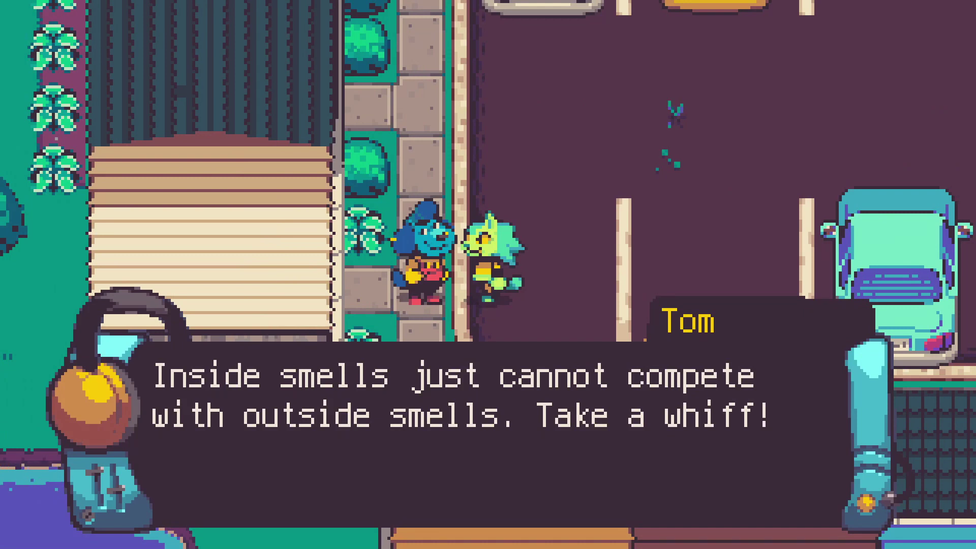
- Advance through Tom's lines and into Luke's chat, up to Tynk's question about the gang
key("Return")
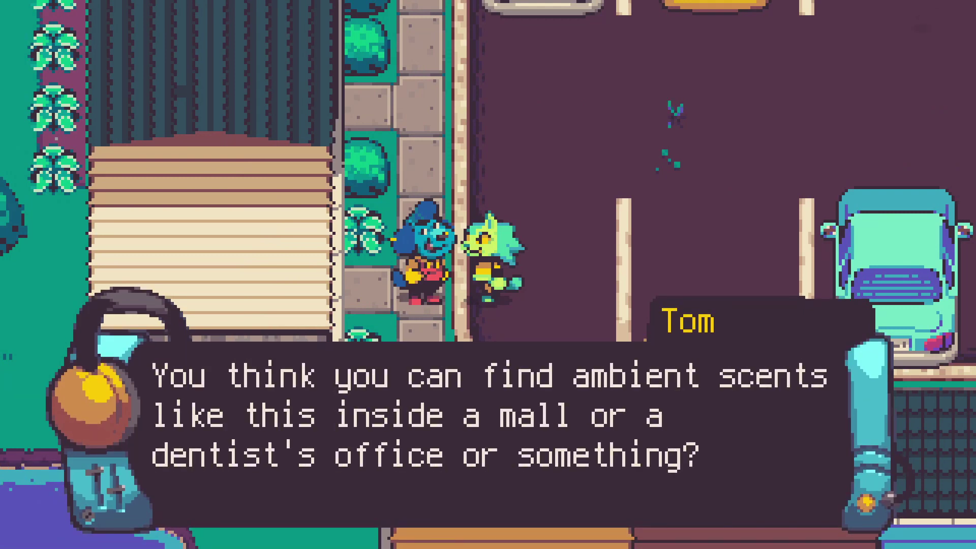
key("Return")
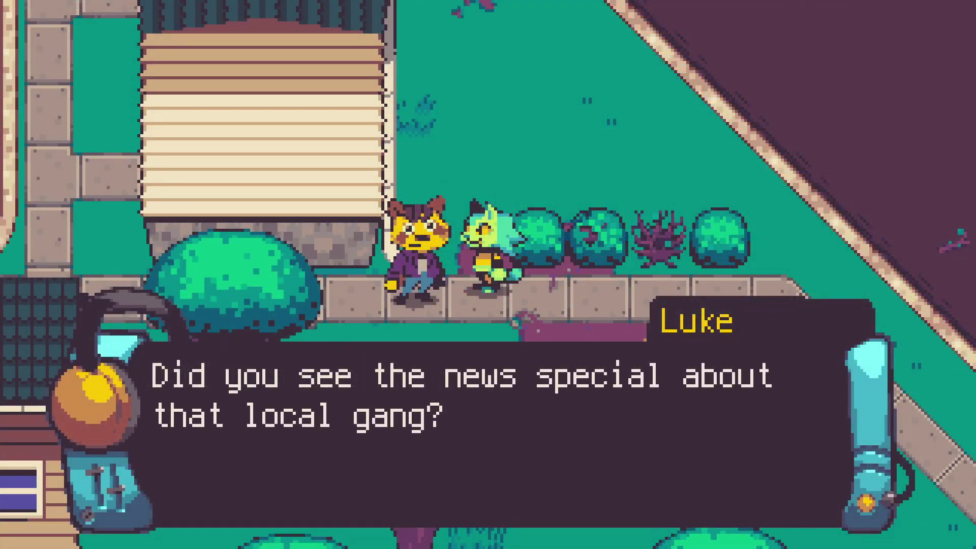
key("space")
key("space")
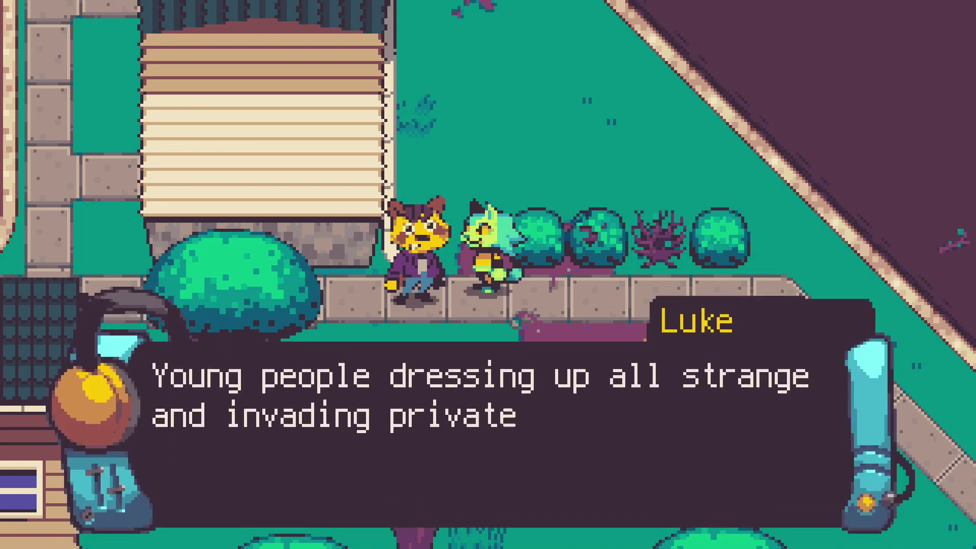
key("space")
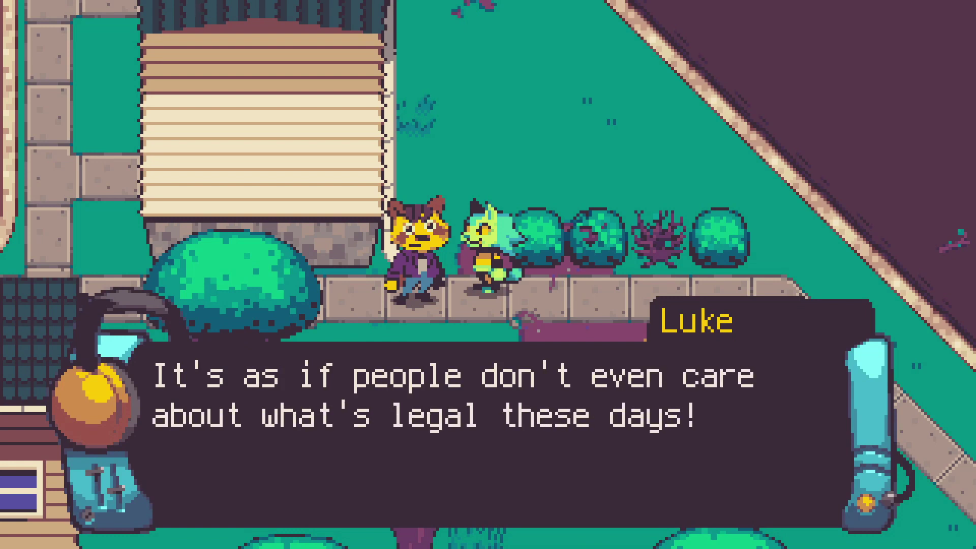
key("space")
key("space")
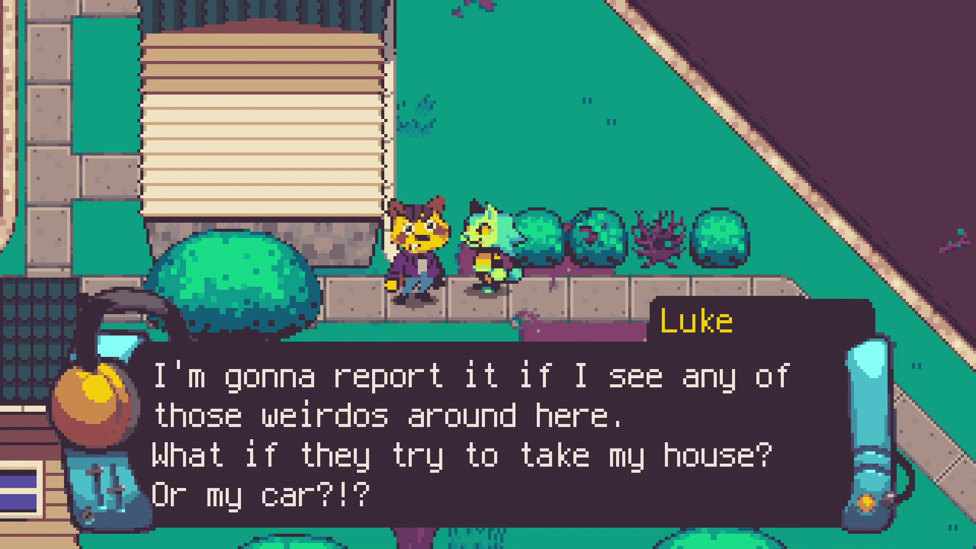
key("space")
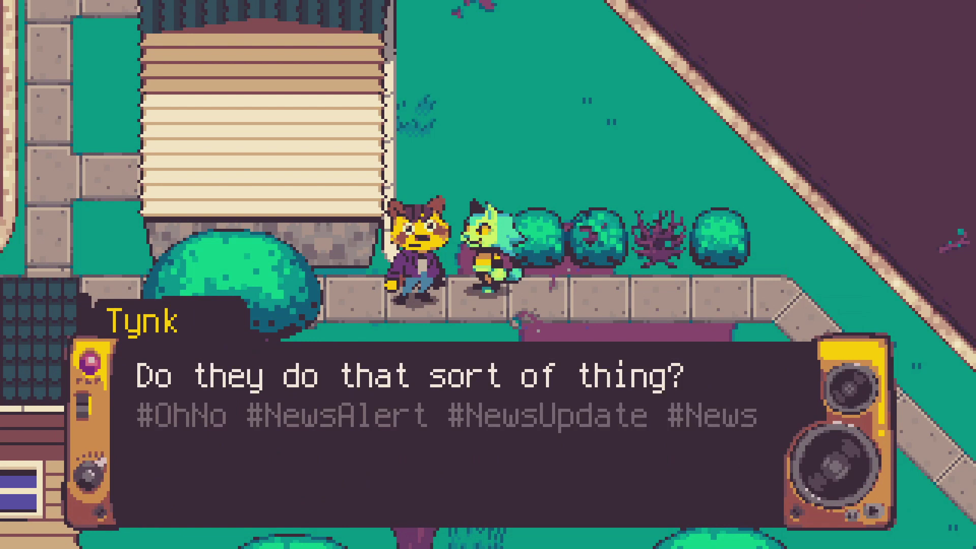
- Continue through Luke's answer and the hidden stranger's lines behind the tree
key("space")
key("space")
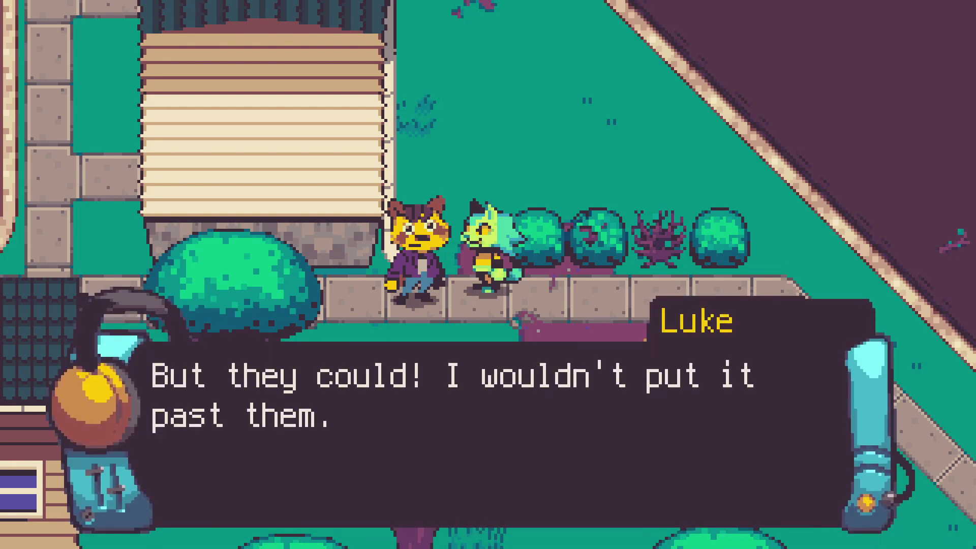
key("space")
key("space")
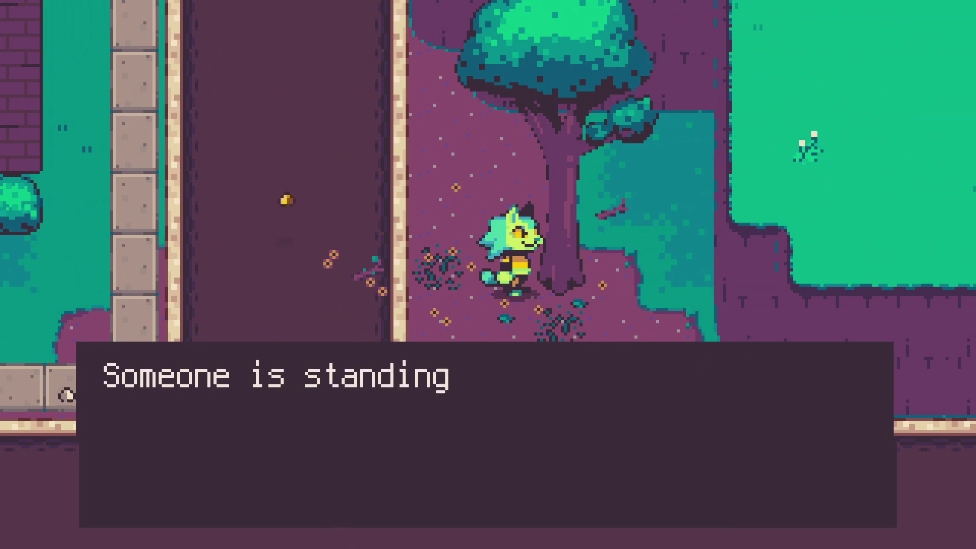
key("space")
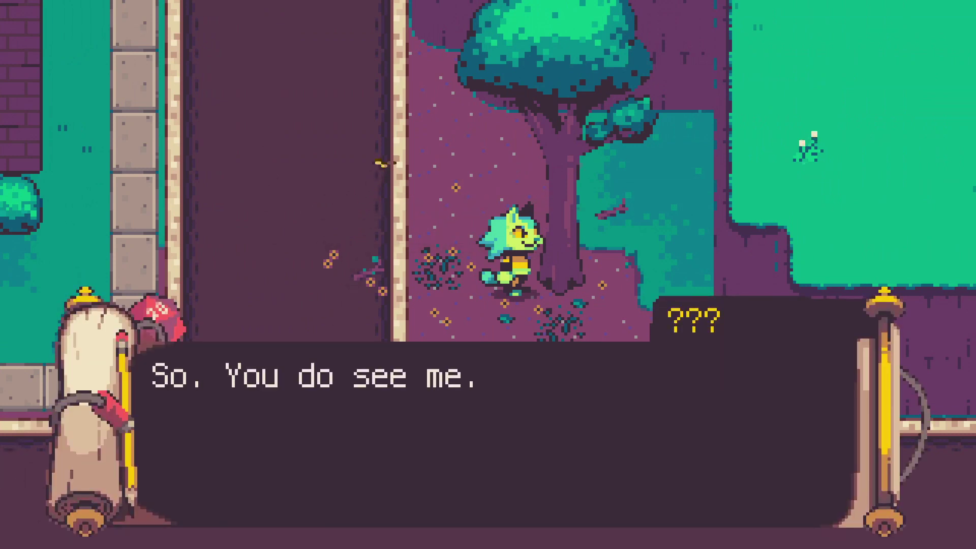
key("space")
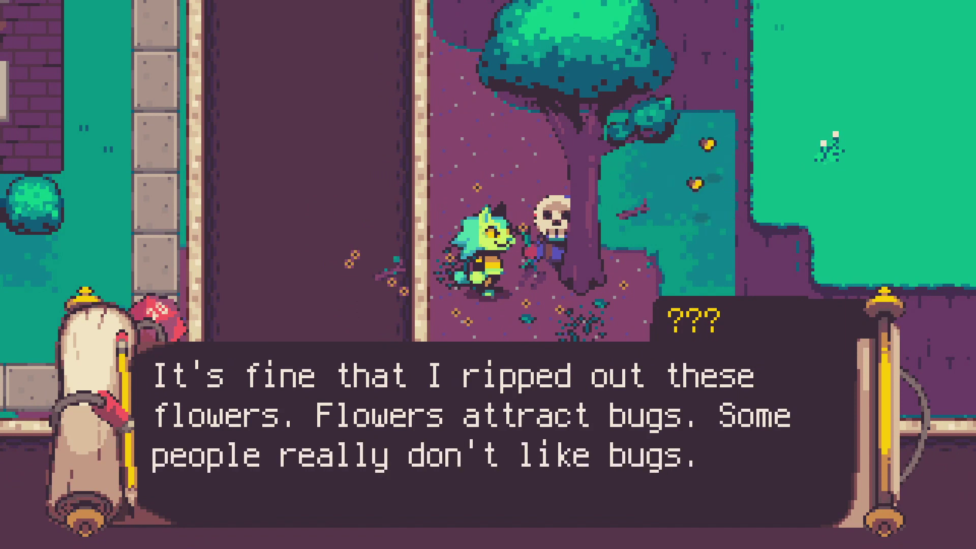
key("space")
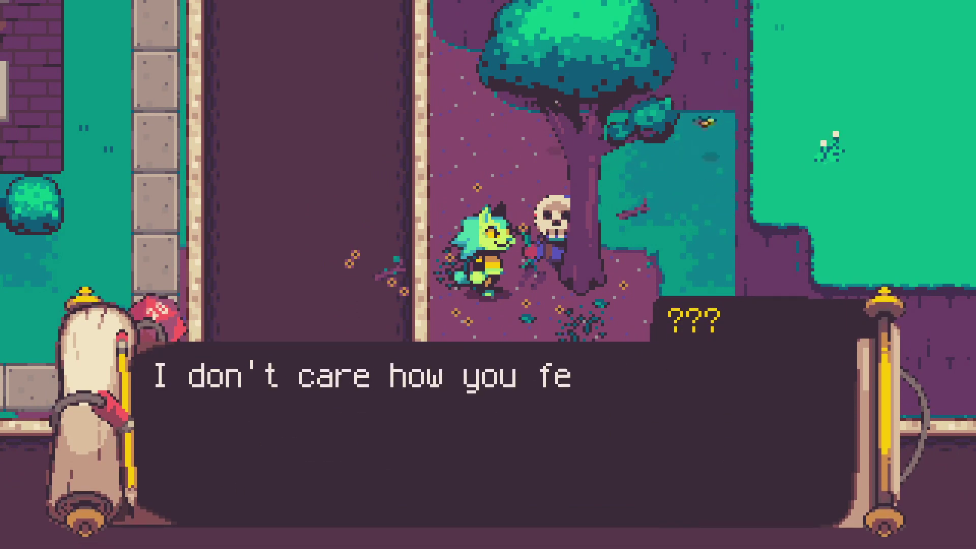
key("space")
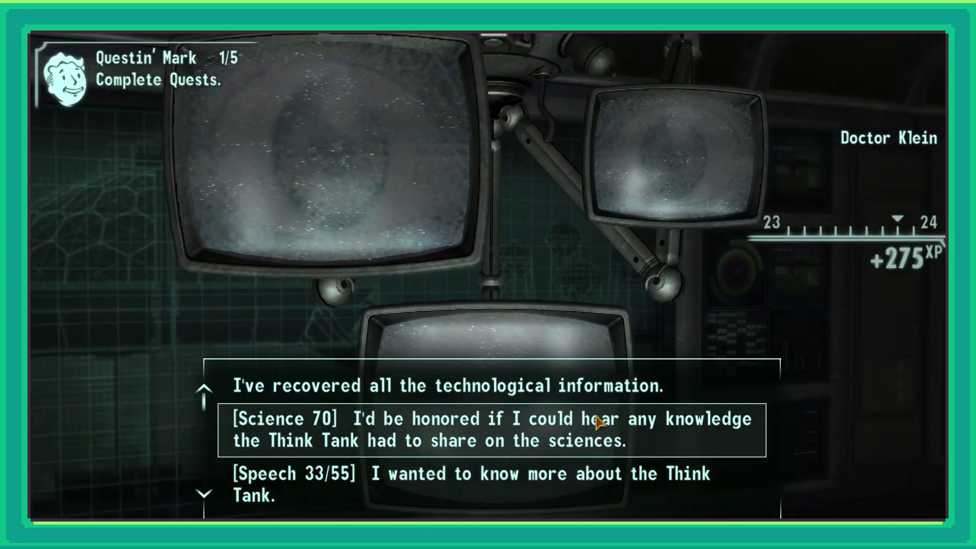
- Scroll Doctor Klein's reply options and ask him about the brain extraction
scroll(594, 416, "down", 1)
scroll(596, 410, "down", 1)
scroll(584, 427, "down", 4)
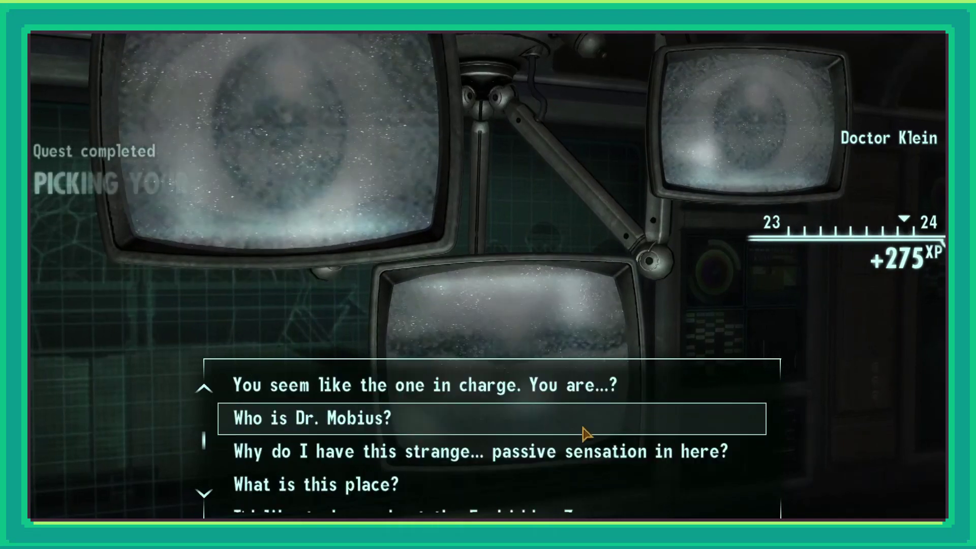
scroll(579, 448, "down", 3)
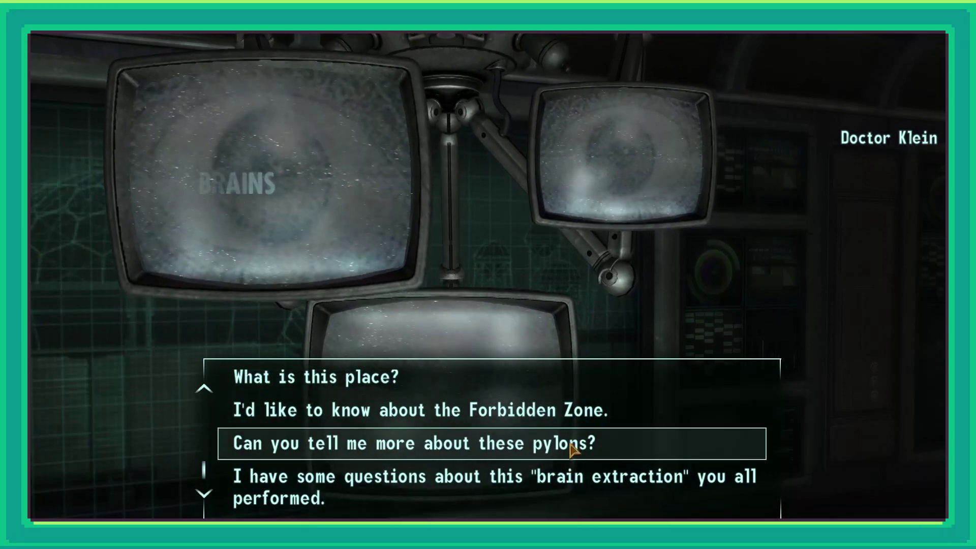
scroll(566, 478, "down", 1)
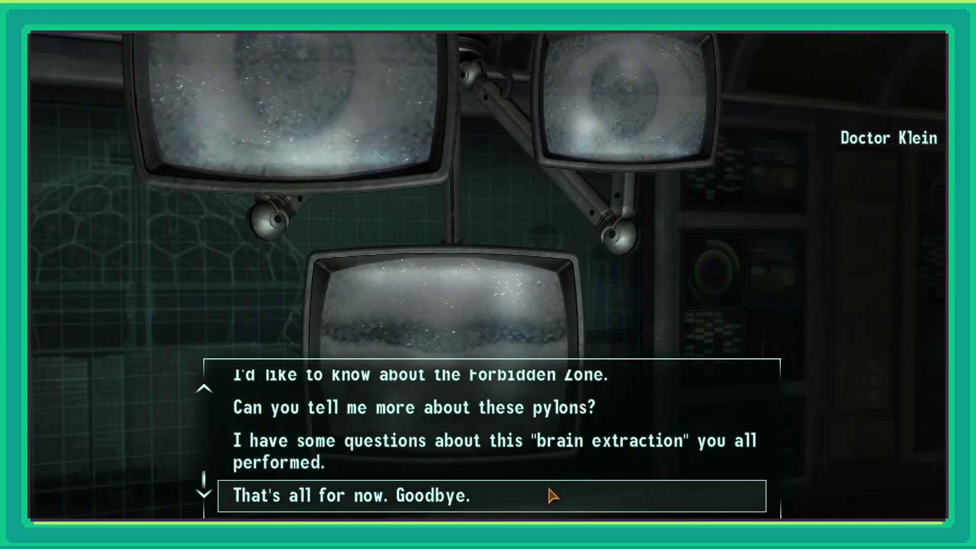
left_click(561, 475)
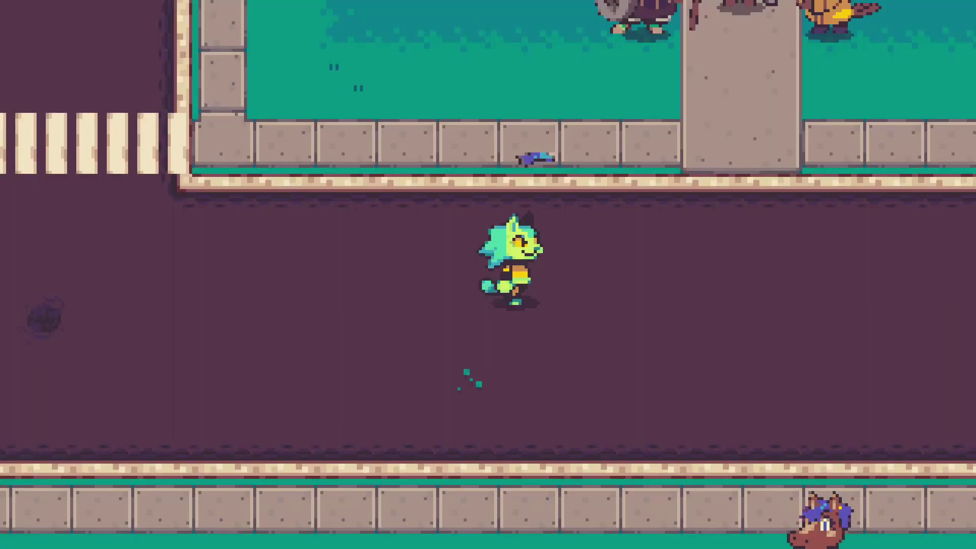
- Walk up the stone path to the group and advance through Tynk's greeting and Olive's lines
key("Right")
key("Up")
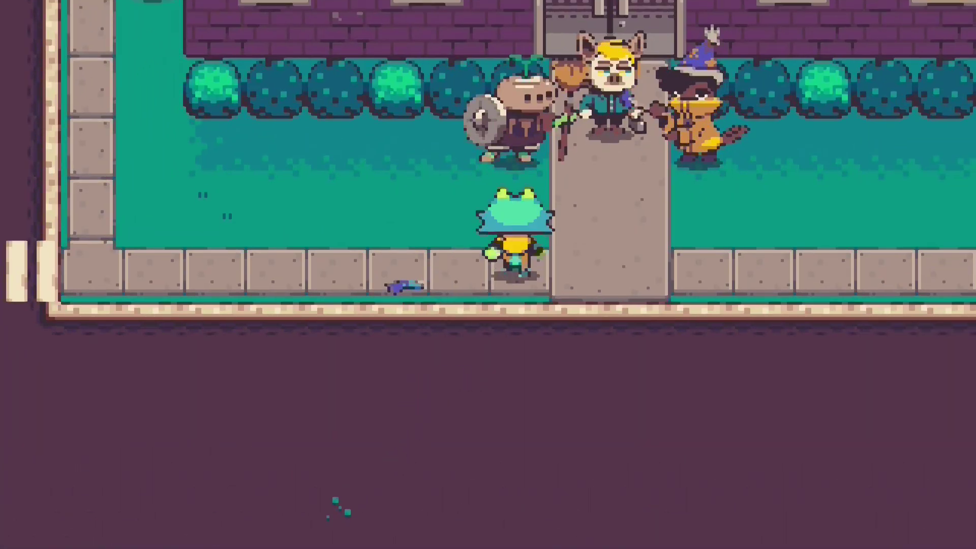
key("Up")
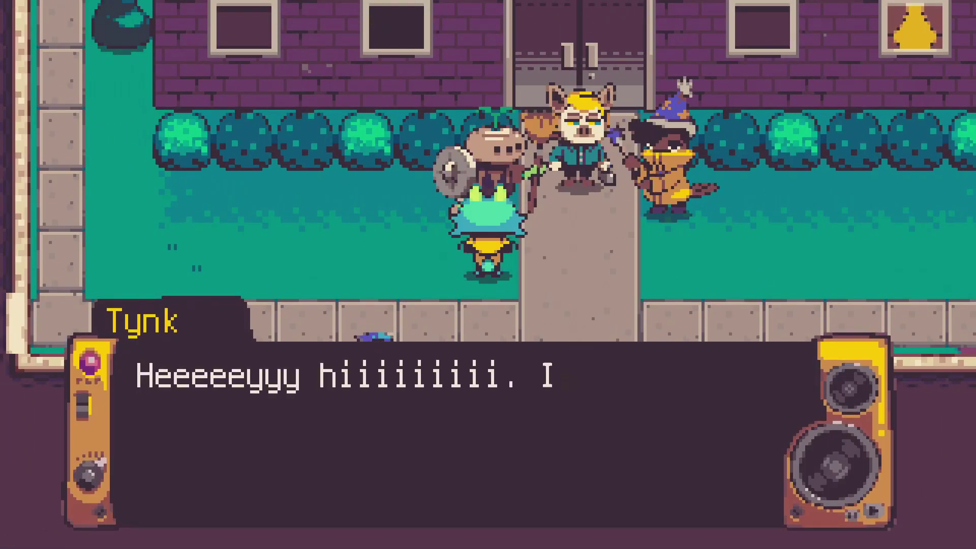
key("space")
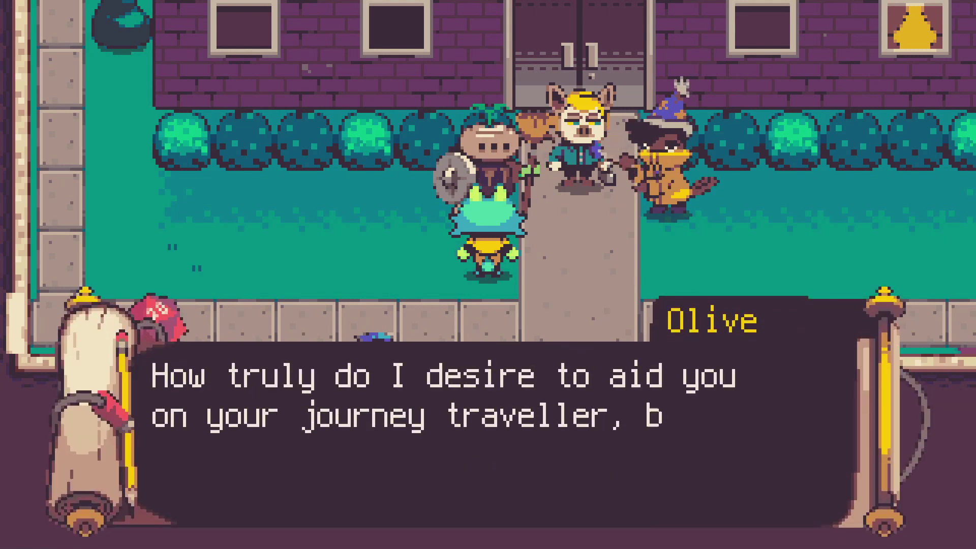
key("space")
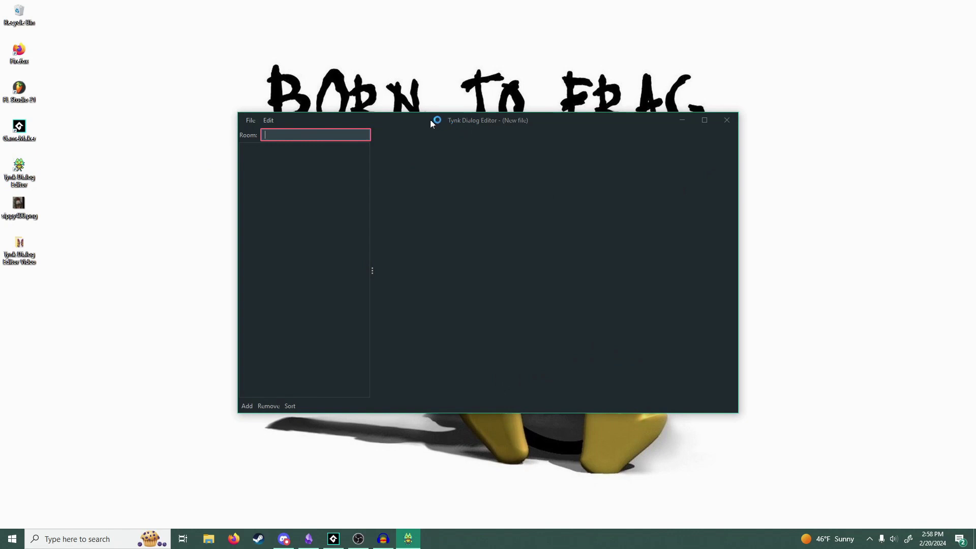
- Move the Tynk Dialog Editor window down and to the left
left_click_drag(428, 123, 270, 176)
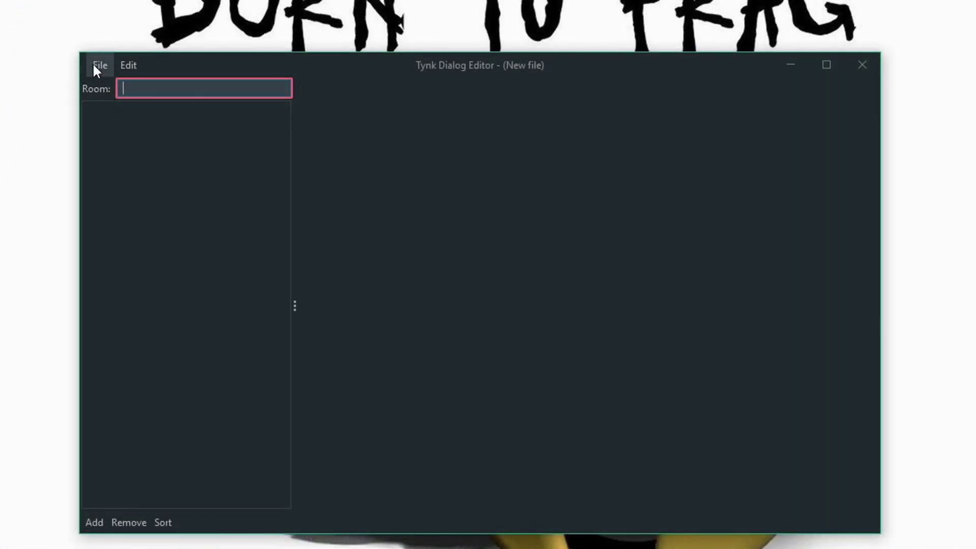
- Add a new dialog entry and clear its Untitled title
left_click(101, 522)
left_click(127, 112)
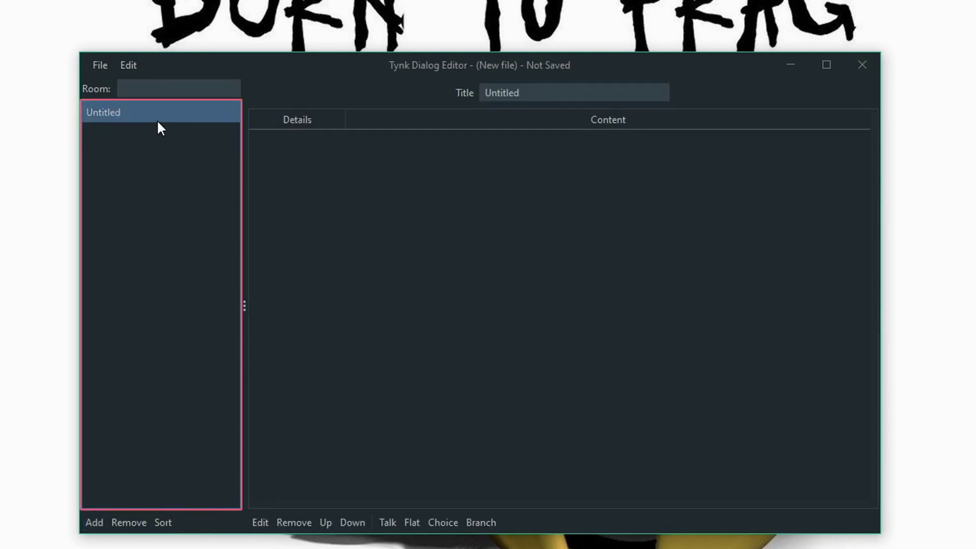
left_click(572, 88)
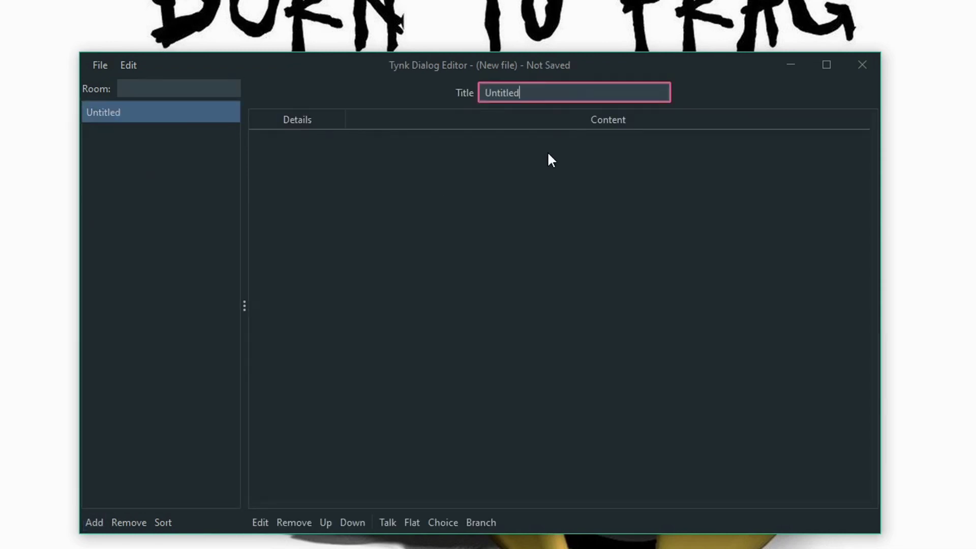
key("BackSpace")
key("BackSpace")
key("BackSpace")
key("BackSpace")
key("BackSpace")
key("BackSpace")
key("BackSpace")
key("BackSpace")
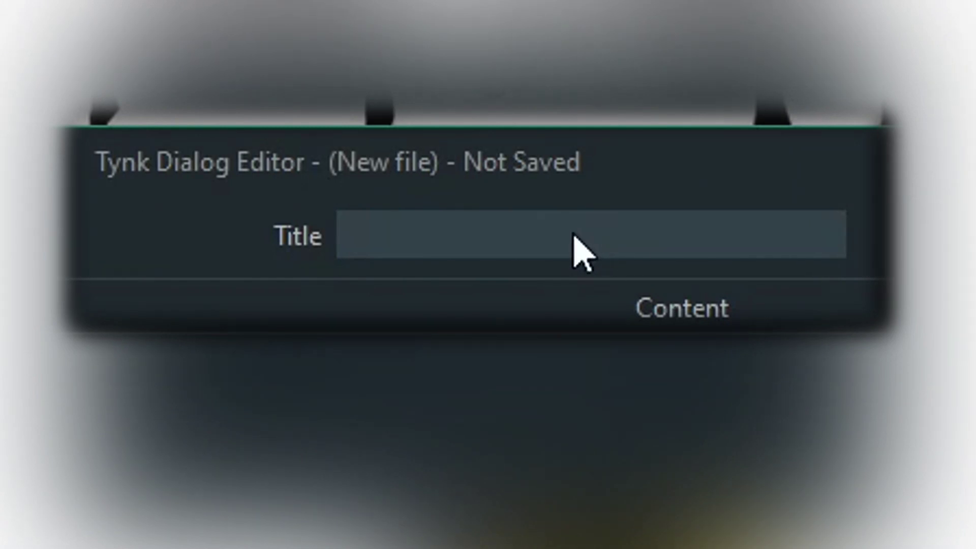
- Paste rCH02_OVW_007 as the title and extend it to rCH02_OVW_007!_mrdemo
left_click(527, 236)
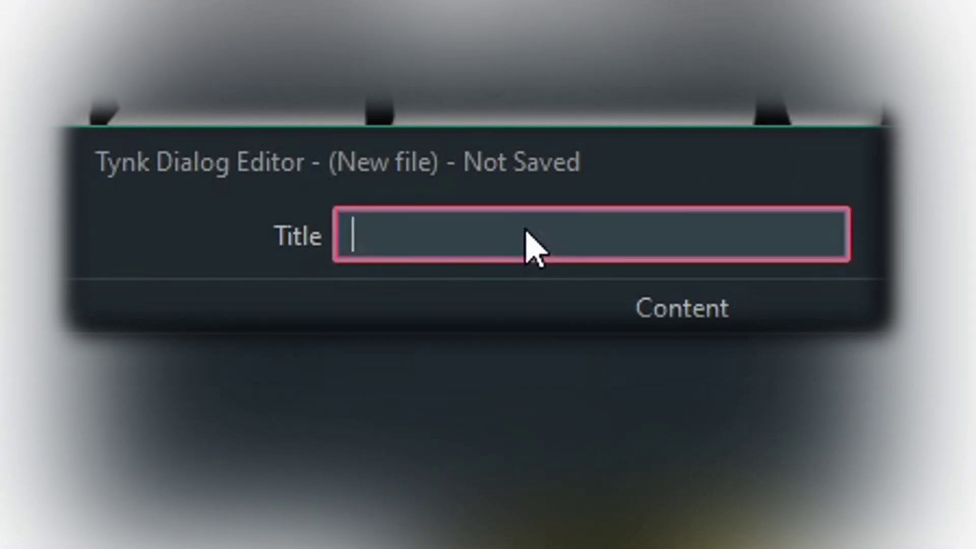
type("rCH02_OVW_007")
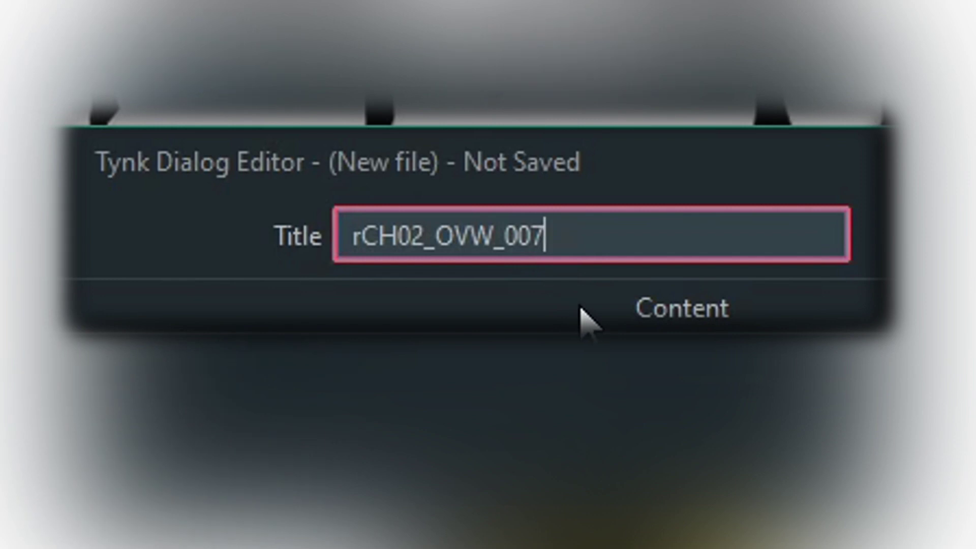
type("!d")
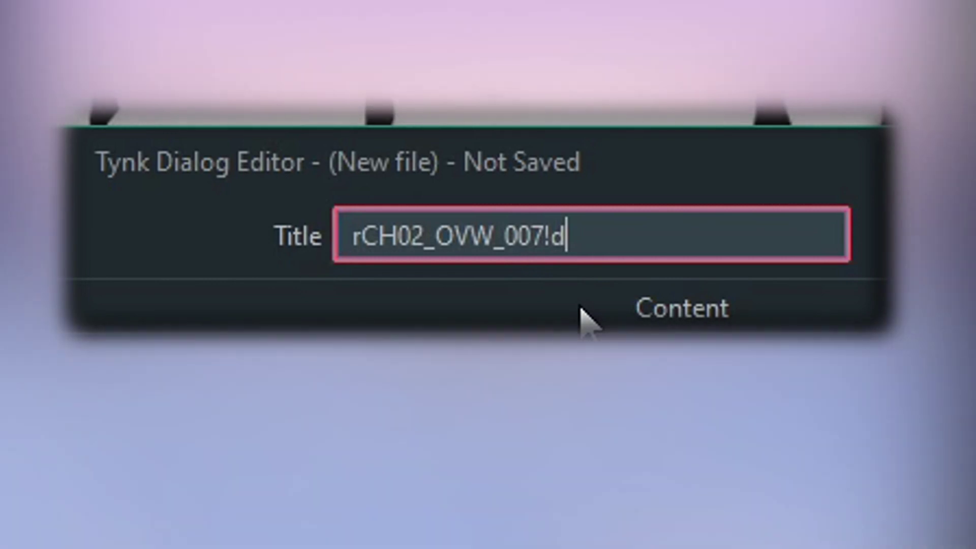
key("BackSpace")
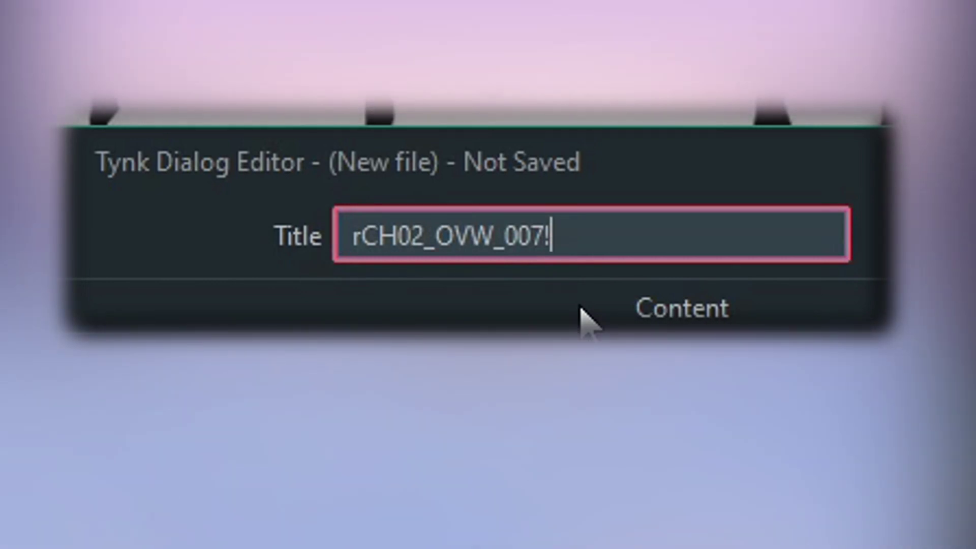
type("d")
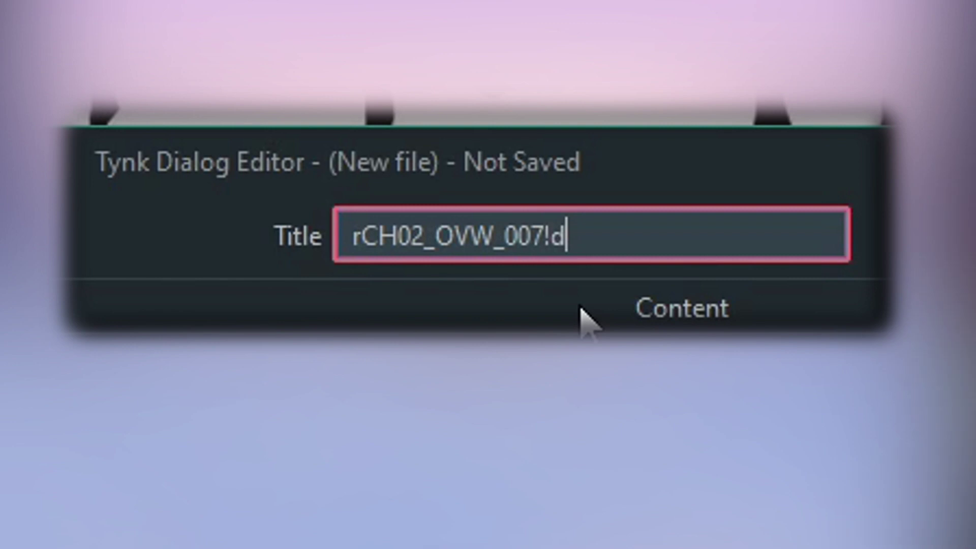
key("BackSpace")
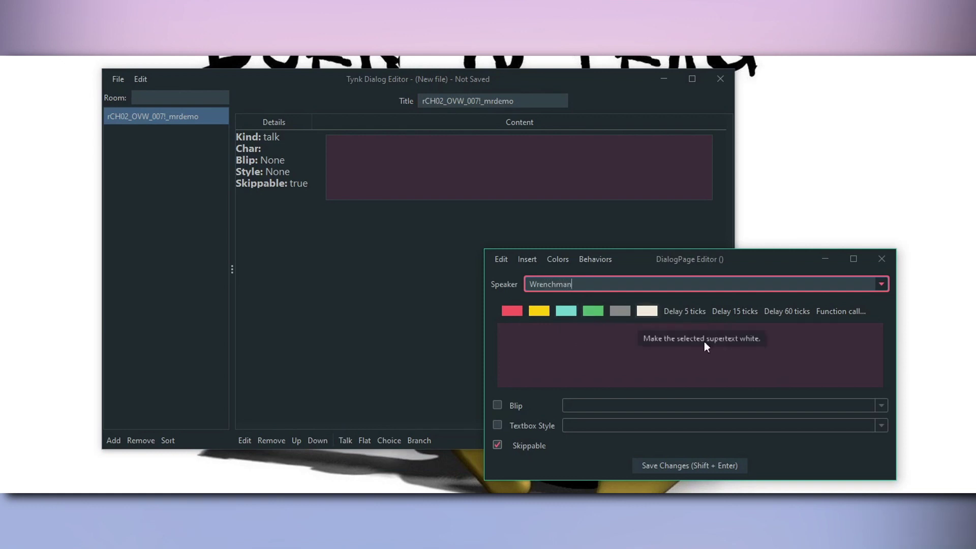
- Write Wrenchman's line 'I posted to AITA on reddit...' and save the page
left_click(650, 366)
type("I posted to AITA on reddit and they all said that I'm a cool and smart guy.")
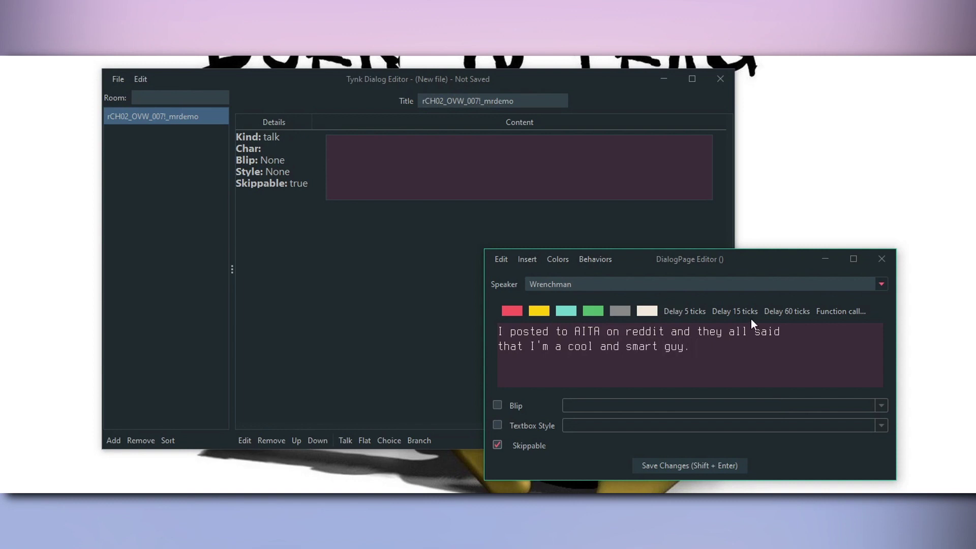
key("shift+Return")
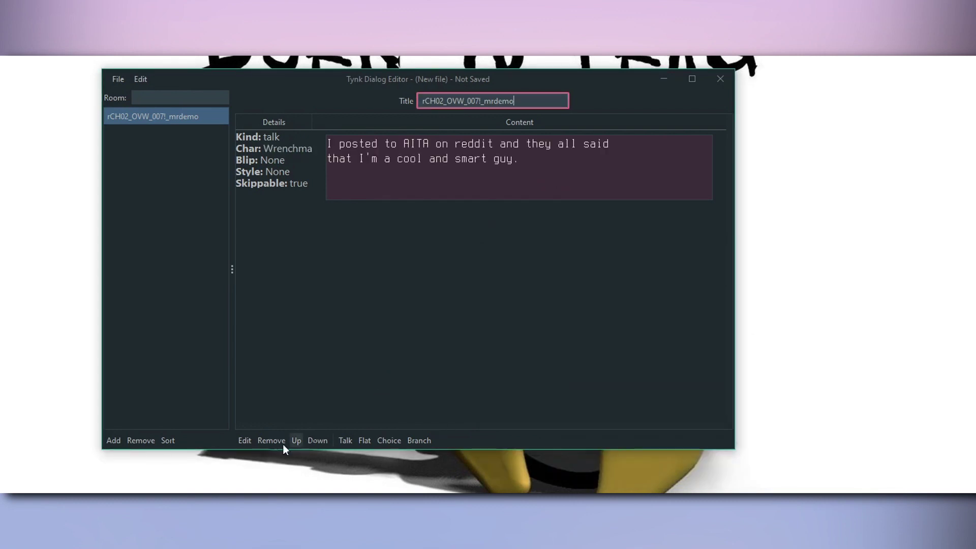
- Add Tynk's reply 'Wow, admitting you posted to reddit...' with #CommonWrenchmanL on a second line
left_click(345, 440)
type("W")
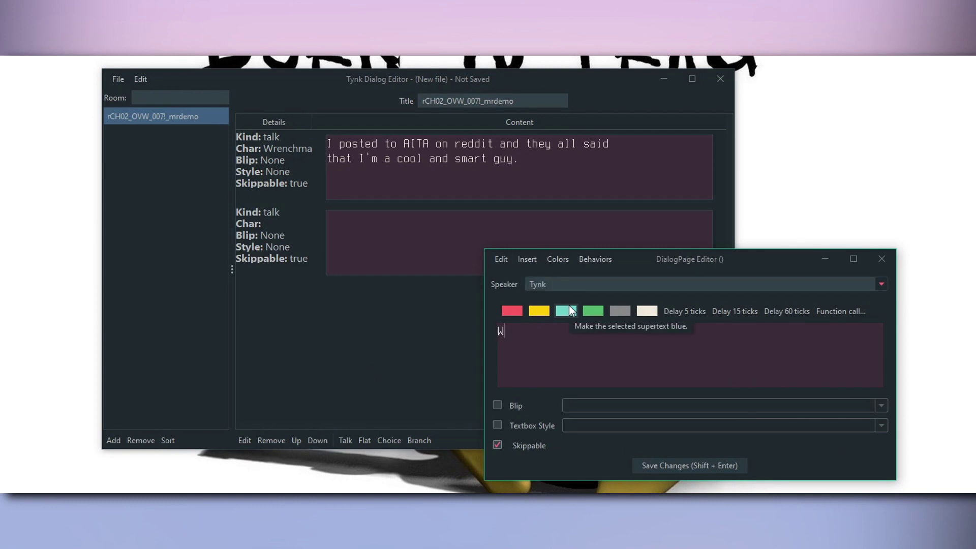
type("ow, admitting you posted to reddit...")
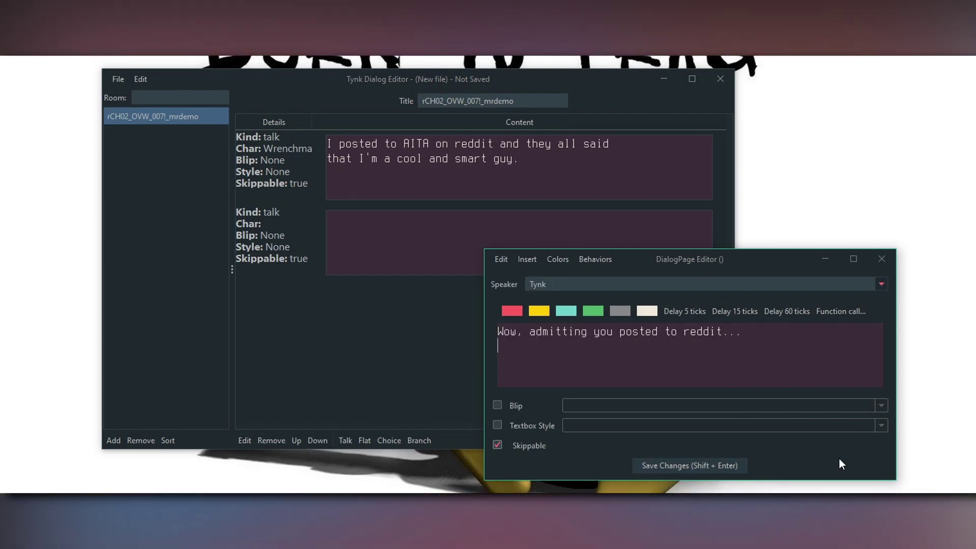
key("Return")
type("#CommonWrenchmanL")
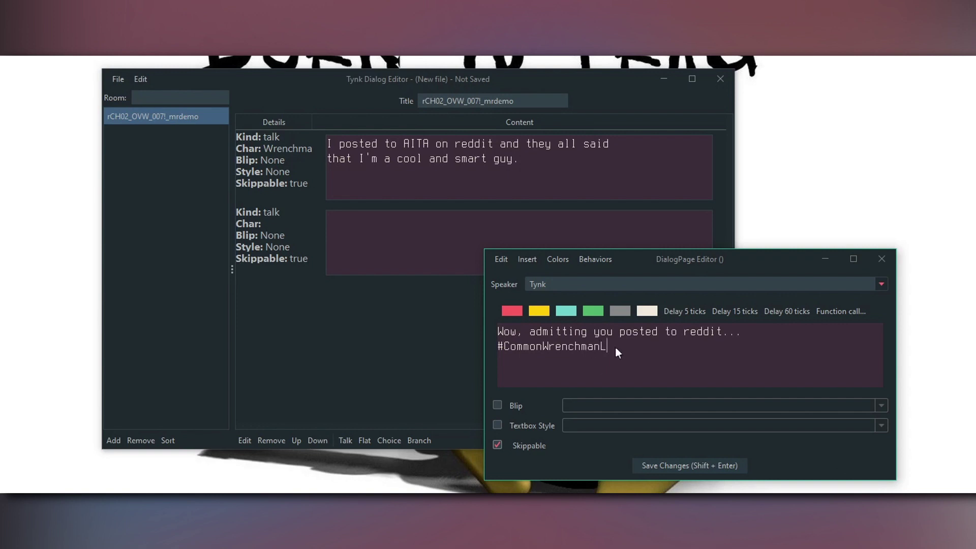
- Colour the #CommonWrenchmanL line grey, give 'Wow' the wave behaviour, and save the page
left_click_drag(613, 346, 500, 347)
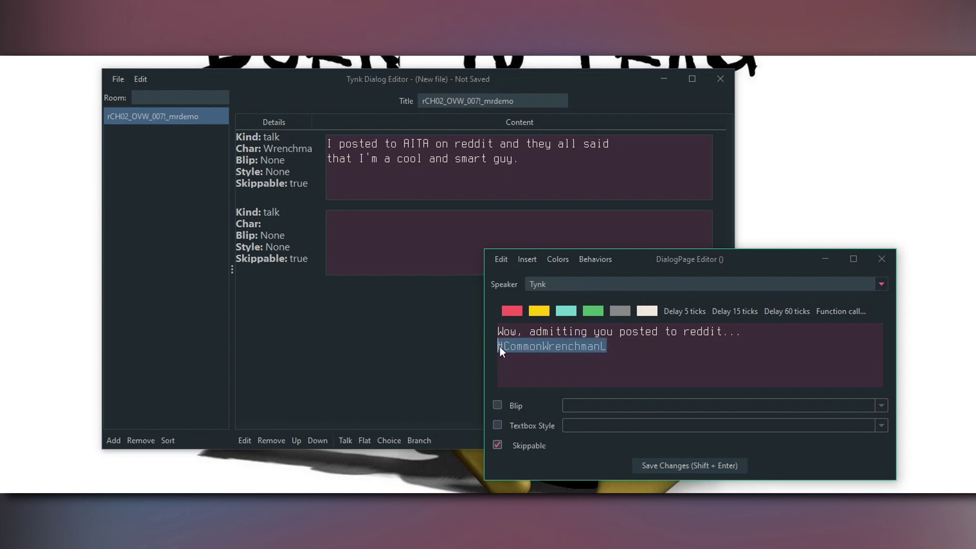
left_click(621, 310)
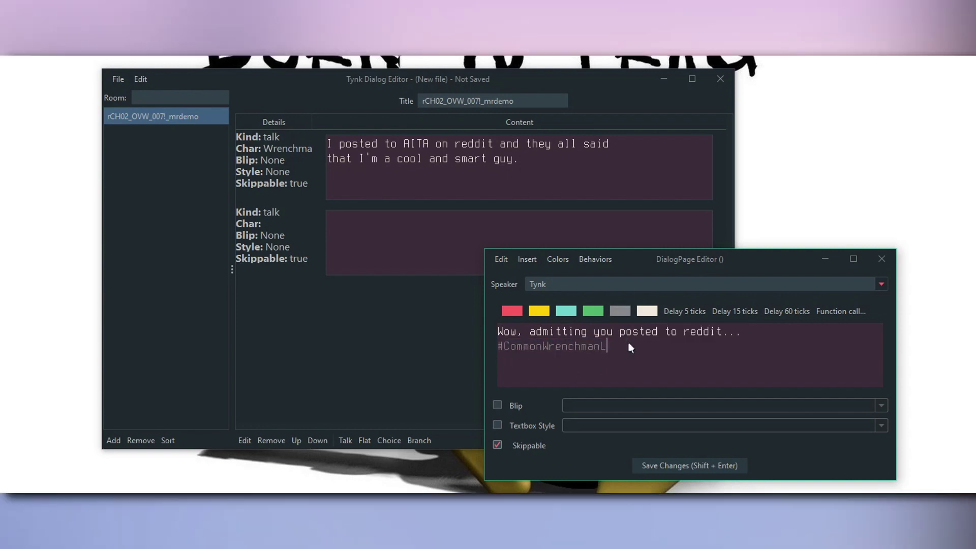
double_click(522, 329)
left_click(595, 259)
left_click(593, 276)
key("shift+Return")
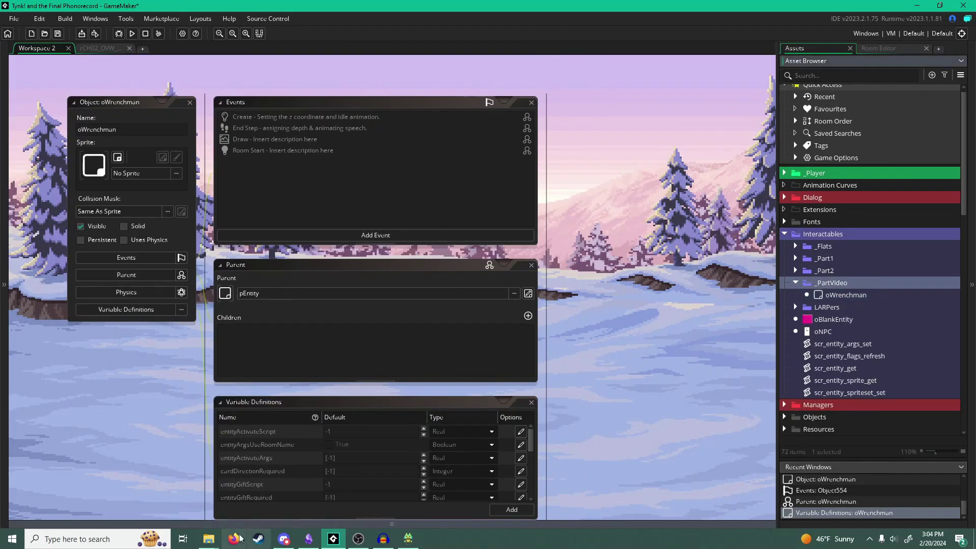
- Import the Wrenchman idle and talk sprite images into the _PartVideo folder
mouse_move(209, 538)
left_click(257, 490)
left_click_drag(712, 219, 438, 178)
left_click(520, 305)
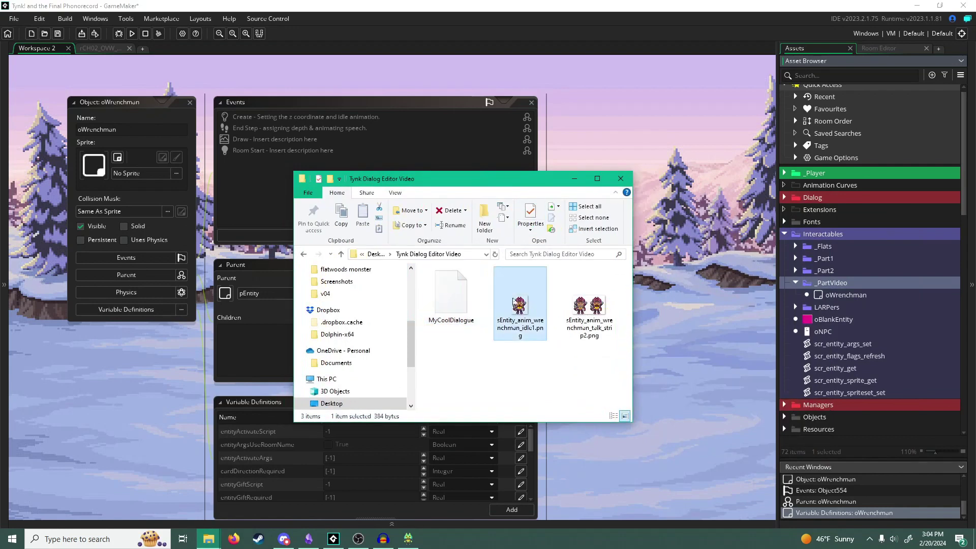
left_click(589, 305, "ctrl")
left_click_drag(589, 305, 839, 282)
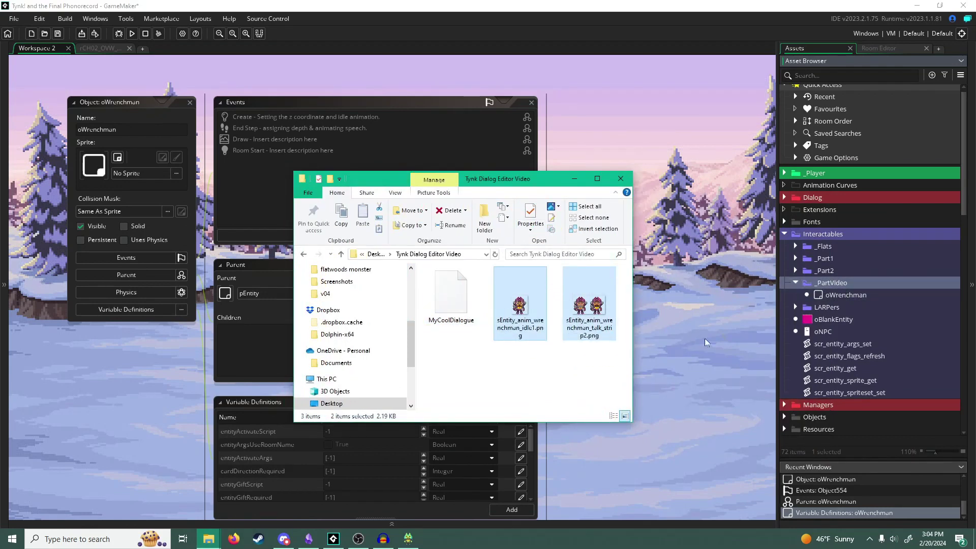
left_click_drag(575, 339, 838, 285)
- Set oWrenchman's activate script to scr_interaction_start, args to ["mrdemo"], and enable entityArgsUseRoomName
type("scr_")
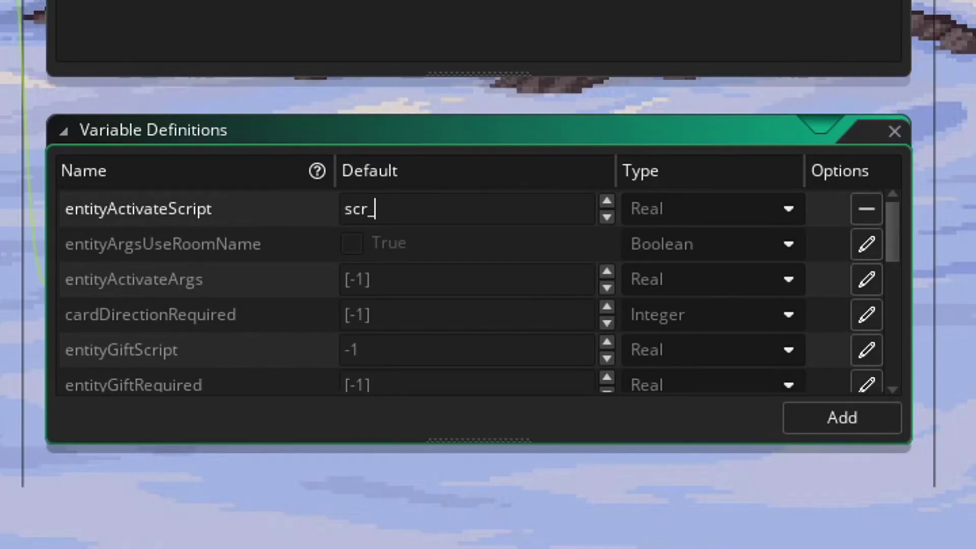
type("interaction_start")
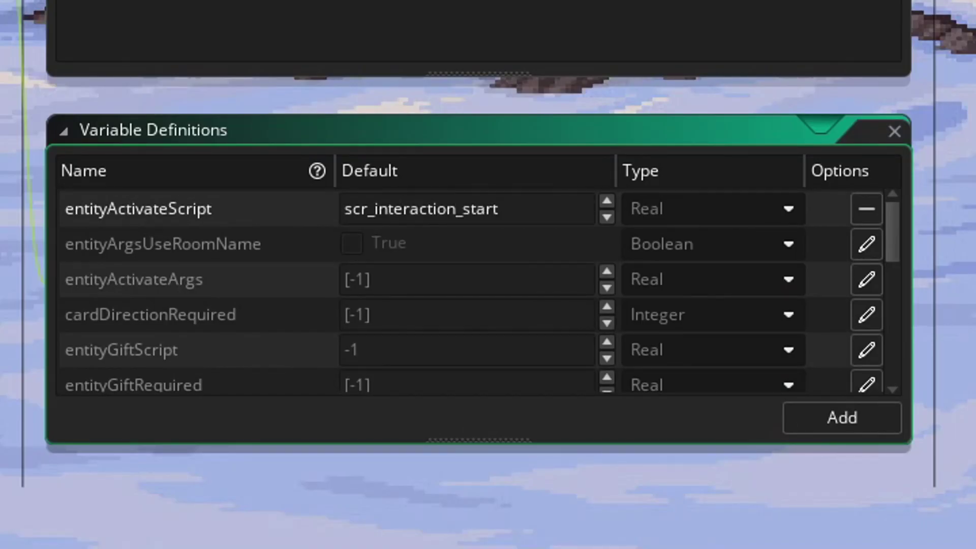
left_click(867, 279)
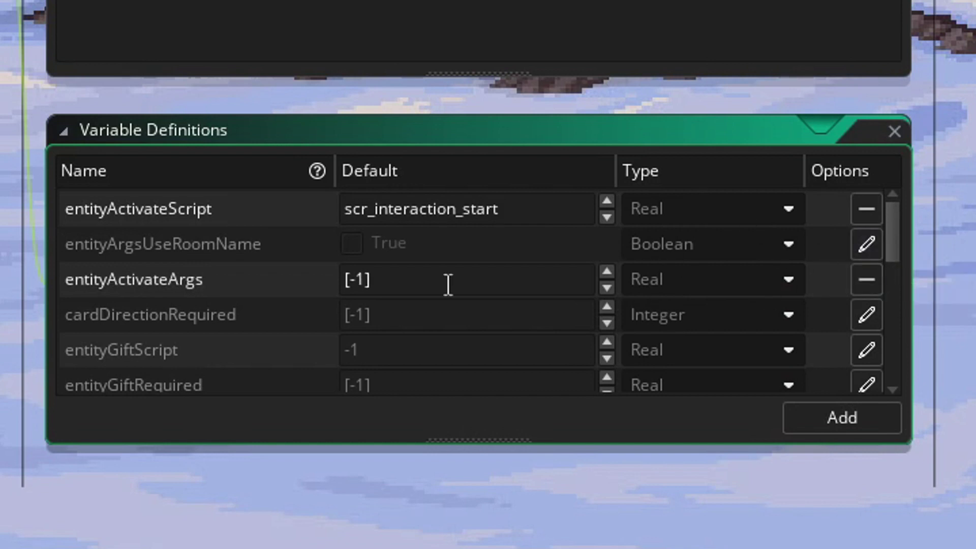
double_click(359, 279)
type("\"mrdemo\"")
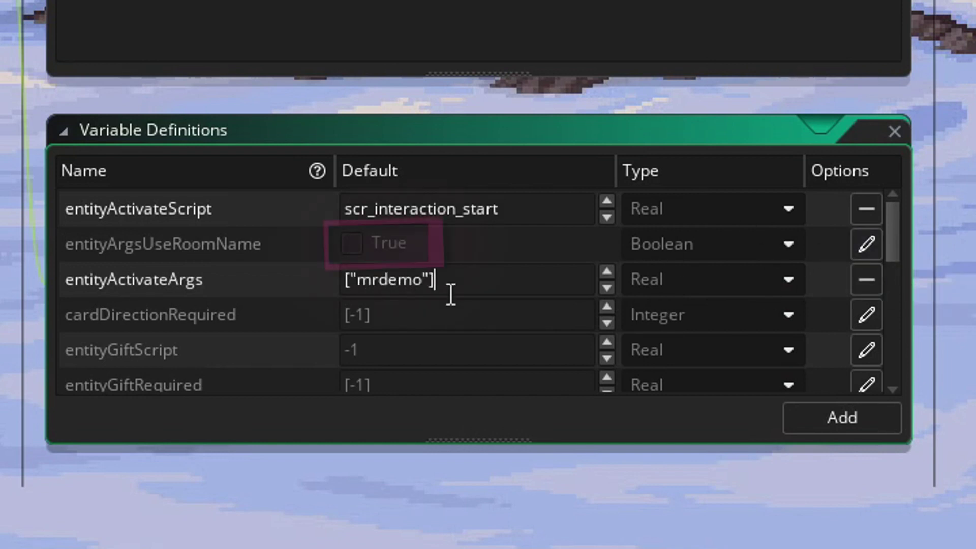
left_click(867, 245)
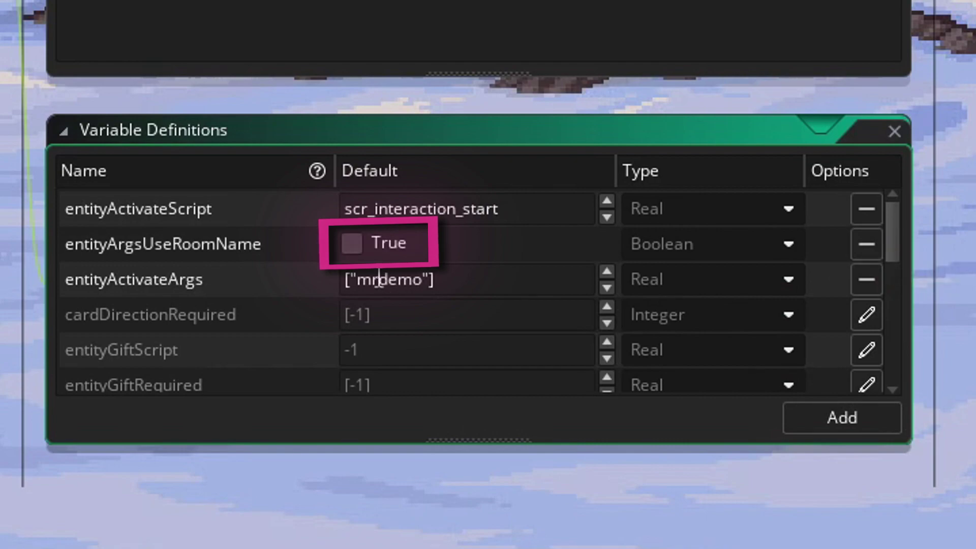
left_click(351, 244)
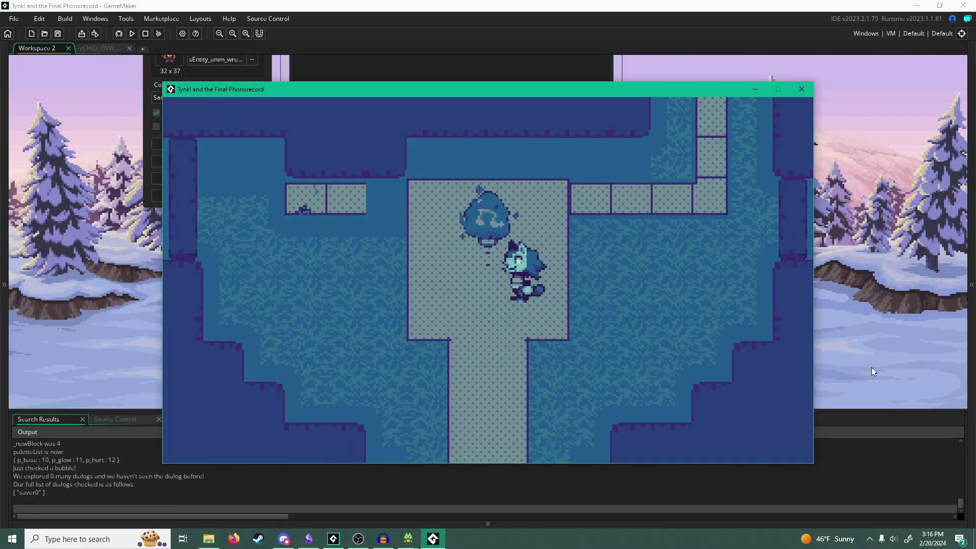
- Walk Tynk along the stone path until standing beneath the red-haired Wrenchman NPC
key("Right")
key("Up")
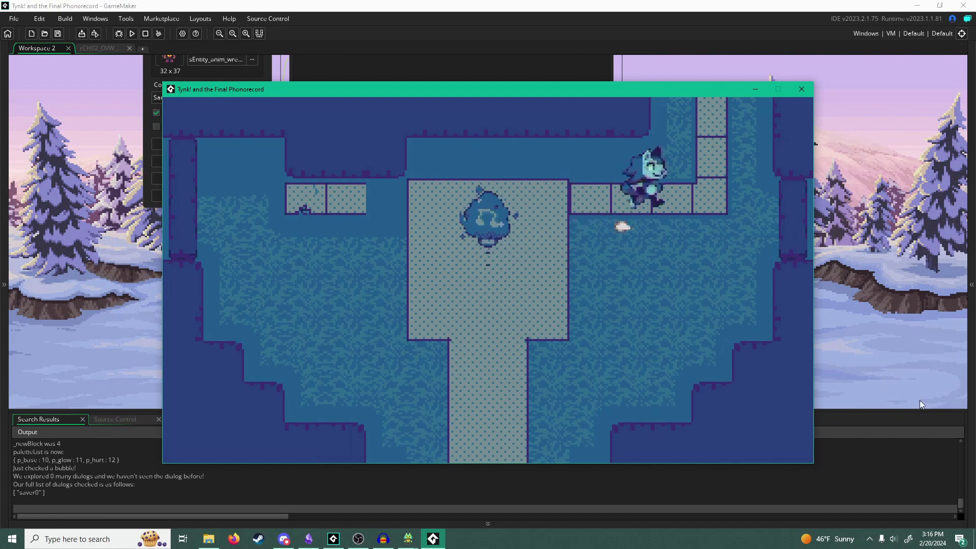
key("Up")
key("Right")
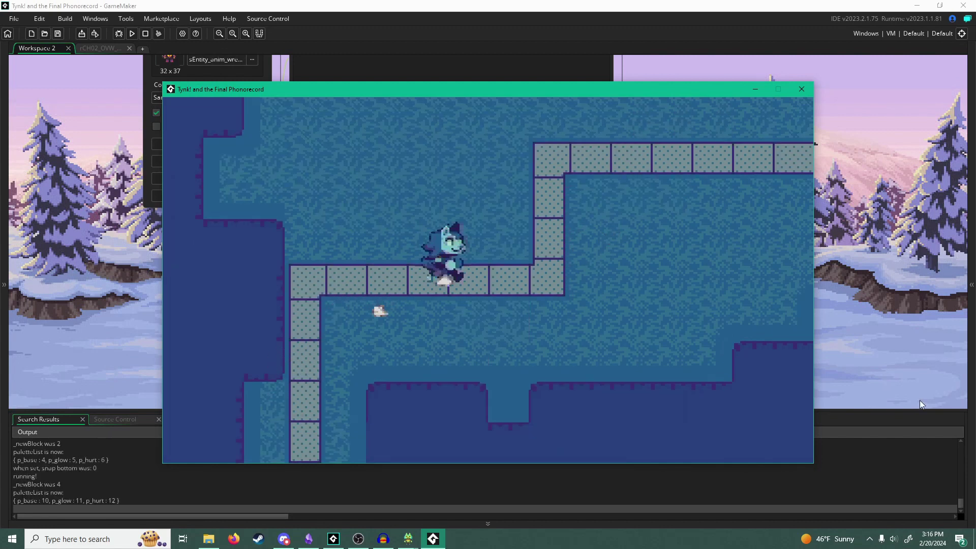
key("Right")
key("Up")
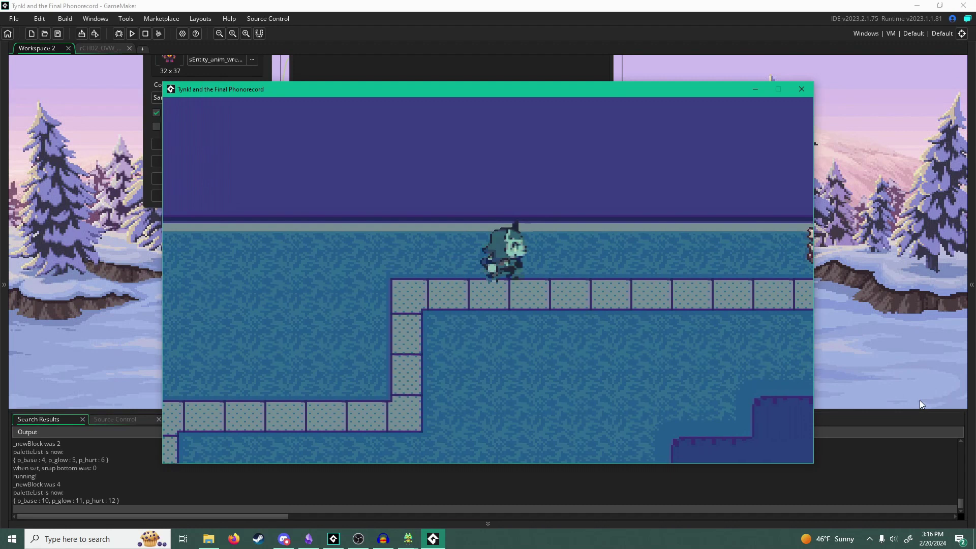
key("Right")
key("Up")
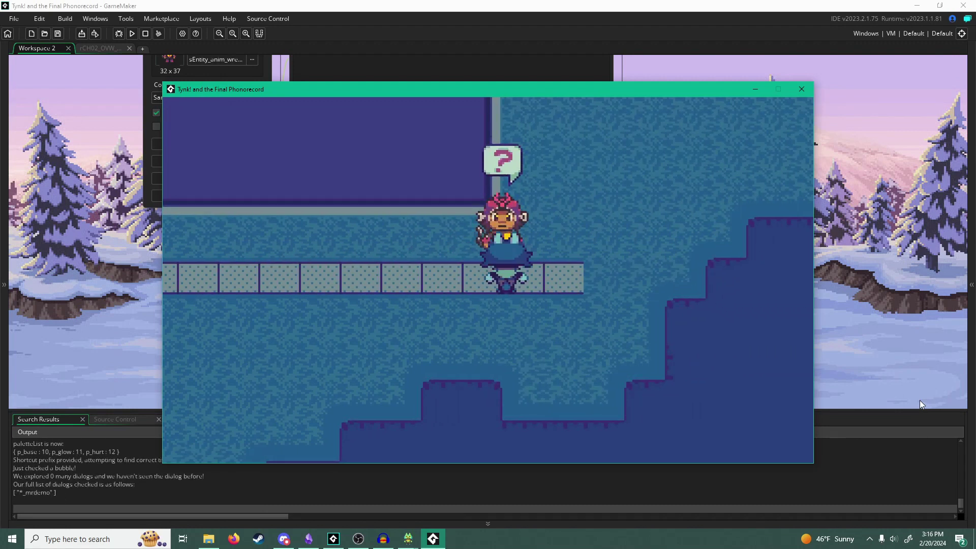
- Talk to Wrenchman and advance through Tynk's reddit retort until the dialogue closes
key("z")
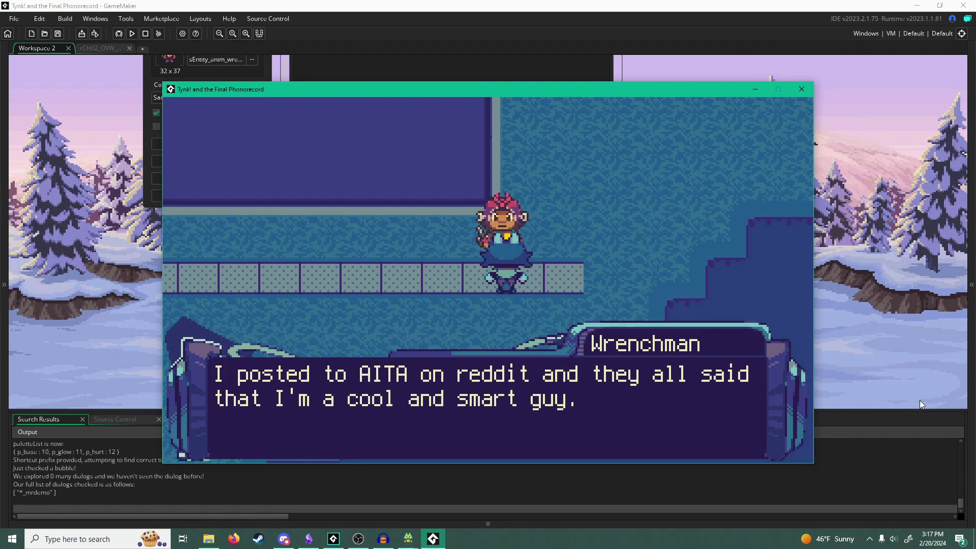
key("z")
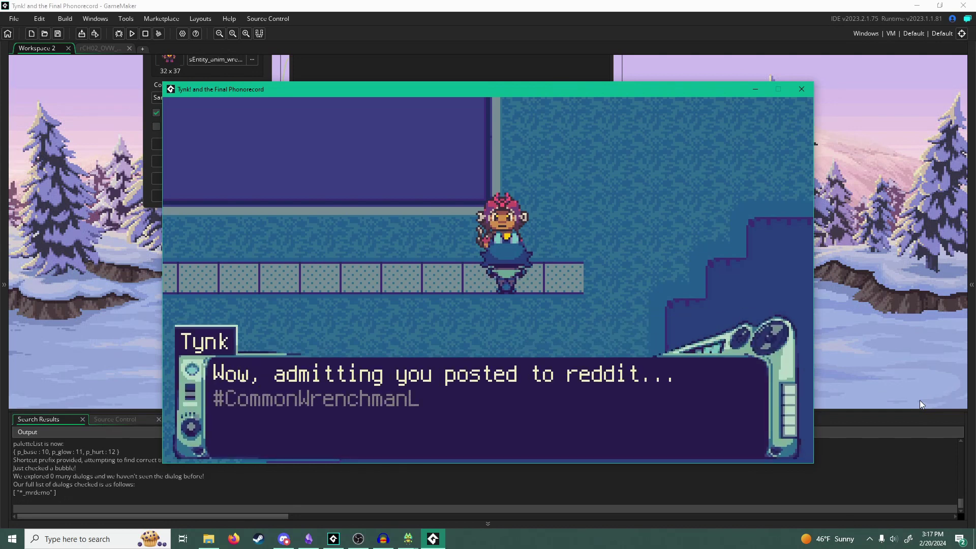
key("z")
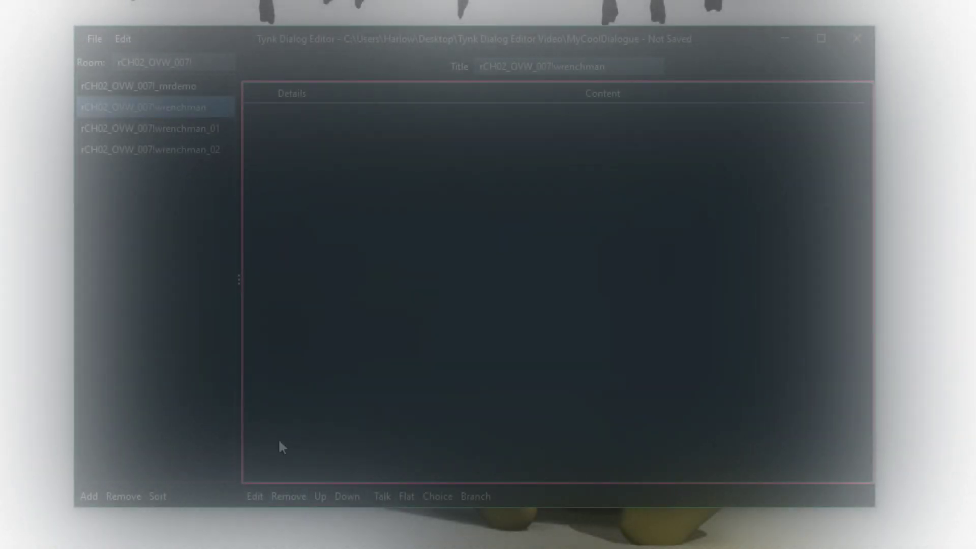
- Add a branch page to the wrenchman dialogue with Jump as its leaf action
left_click(473, 502)
left_click(281, 141)
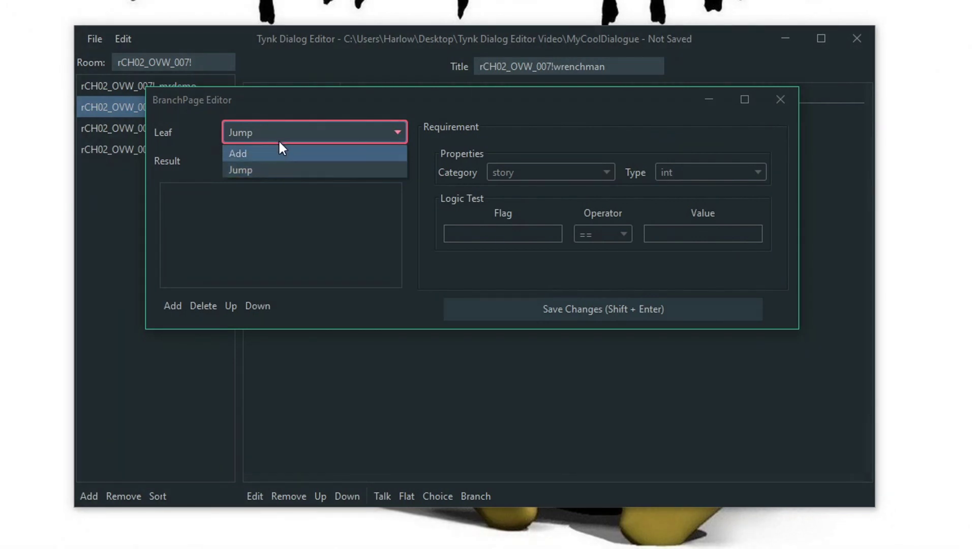
left_click(279, 141)
left_click(284, 133)
left_click(304, 125)
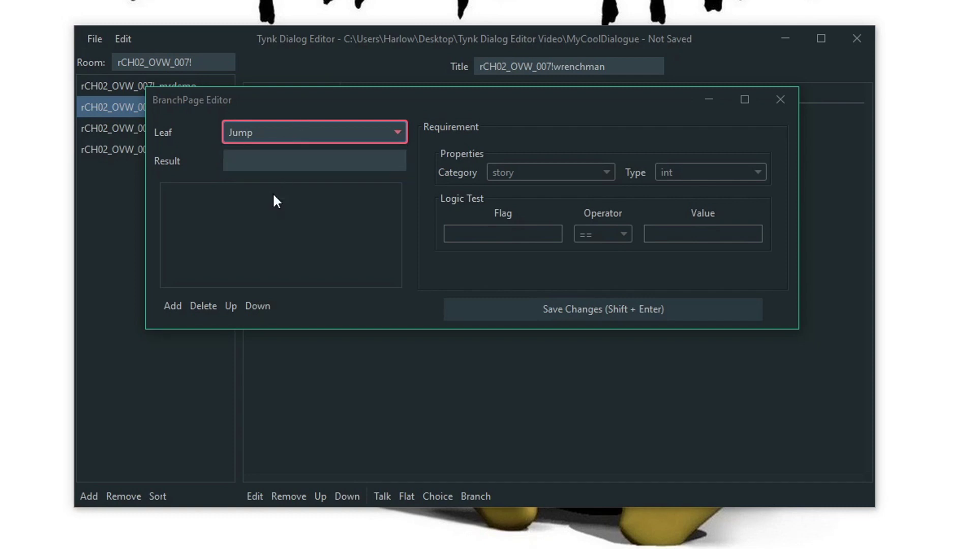
left_click(268, 164)
left_click(235, 244)
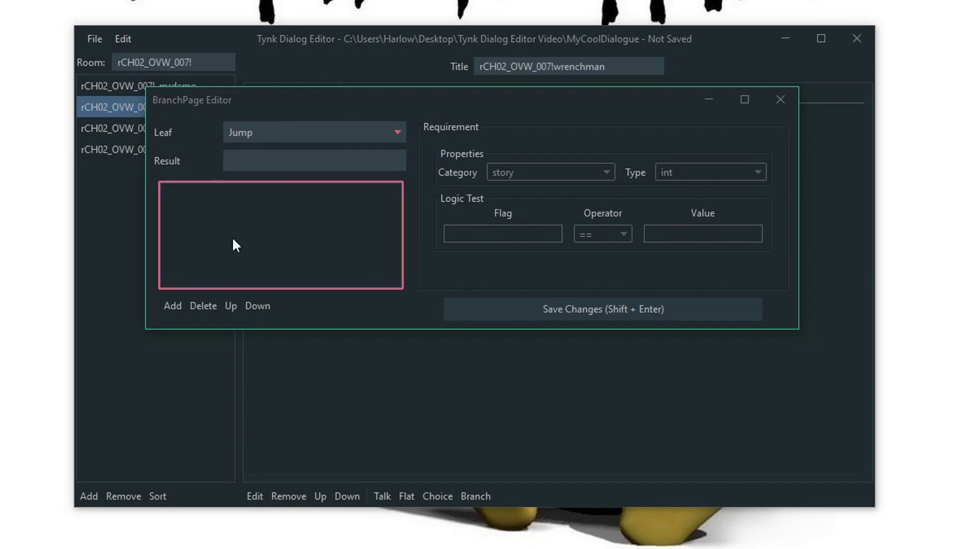
- Add a branch requirement with category dialogSeen and type bool
left_click(172, 305)
left_click(206, 191)
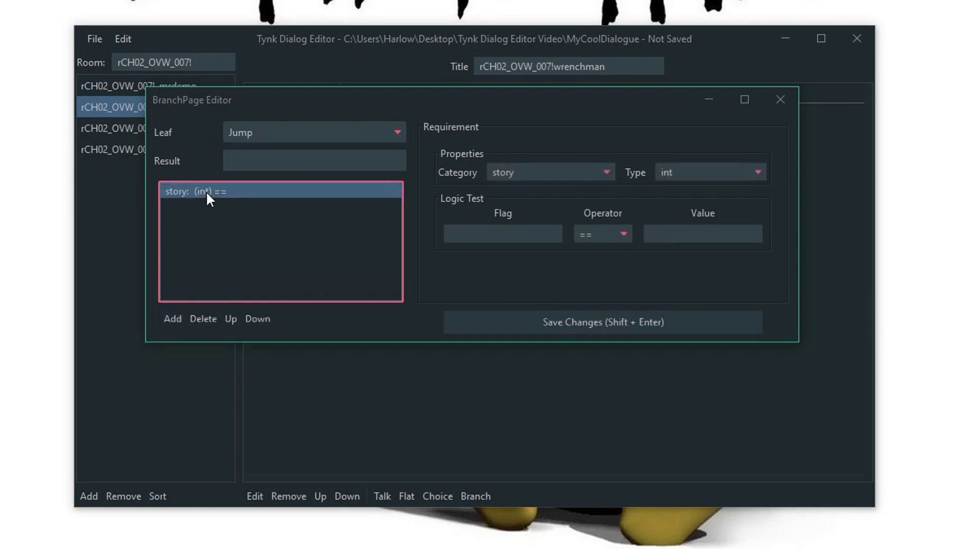
left_click(551, 175)
left_click(534, 222)
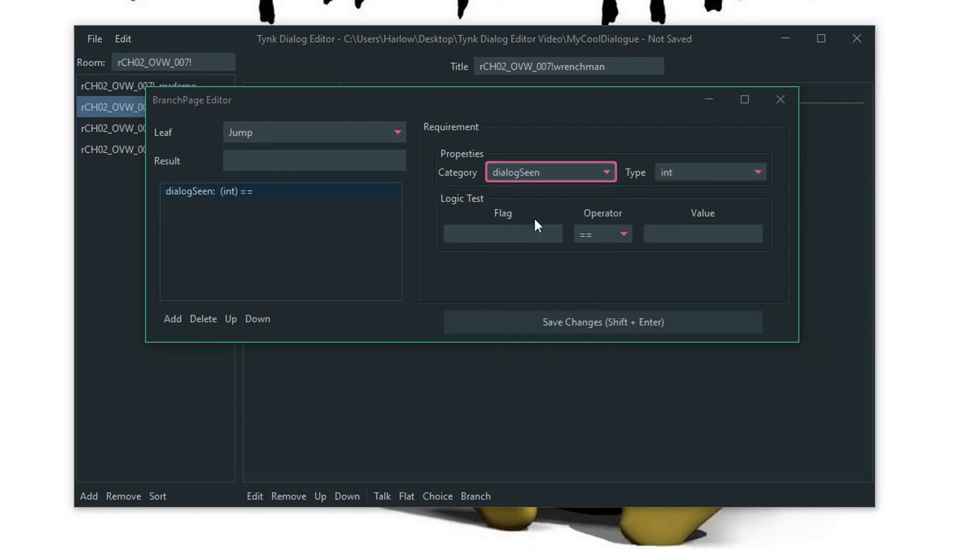
left_click(697, 173)
left_click(669, 207)
- Set the requirement's flag to *wrenchman_01 and its value to true
left_click(481, 234)
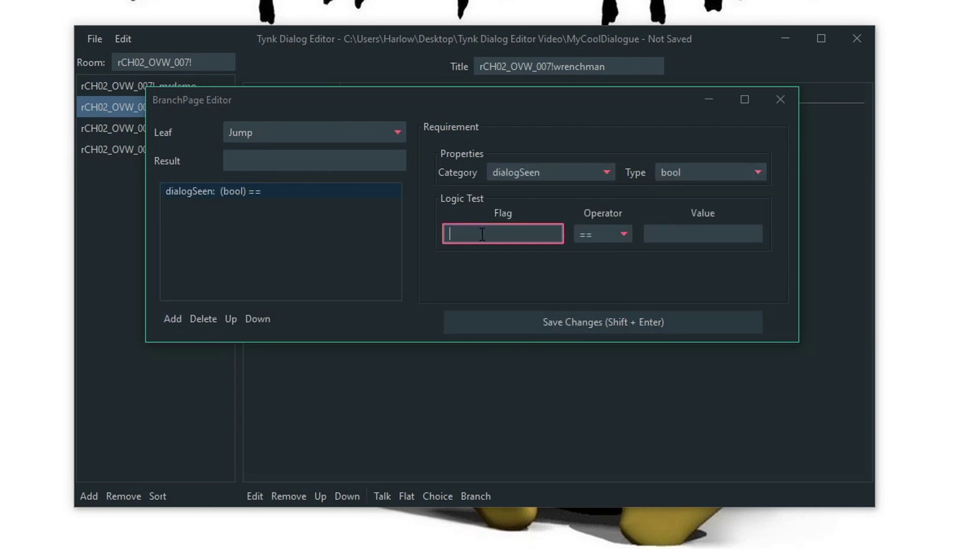
type("wrenchman_01")
key("Home")
type("*")
left_click(724, 233)
type("t")
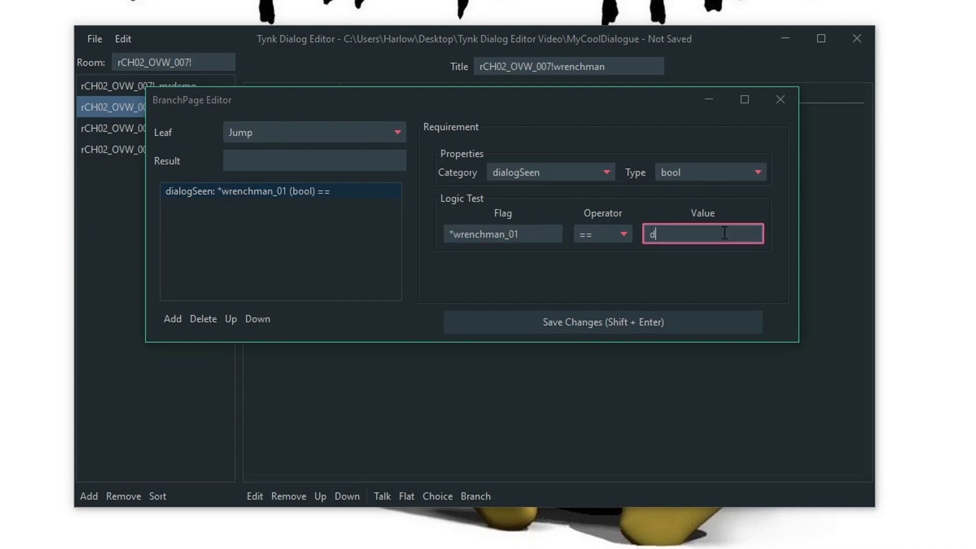
key("BackSpace")
type("true")
- End Tynk's 'most powerful site' line with a colon and add a new answer choice
left_click(284, 156)
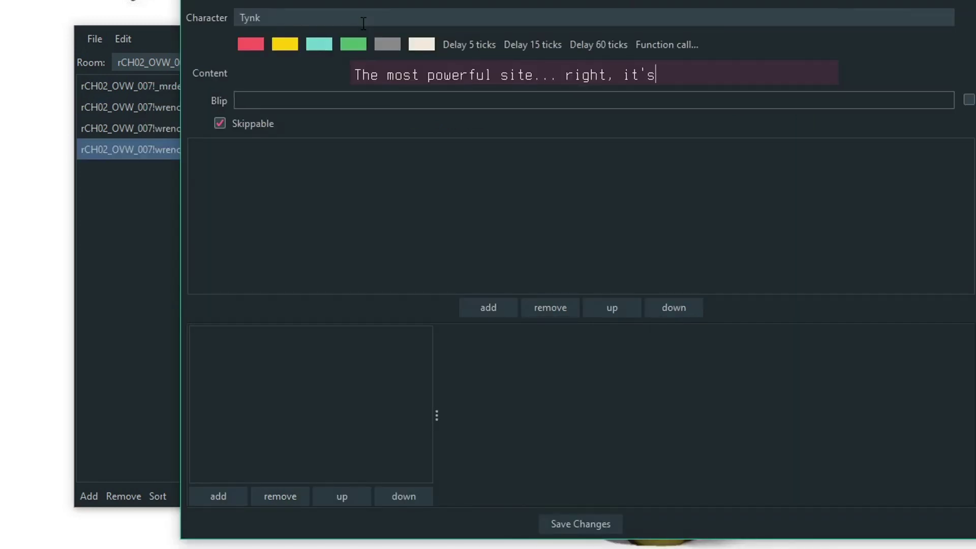
type(":")
left_click(347, 375)
left_click(225, 495)
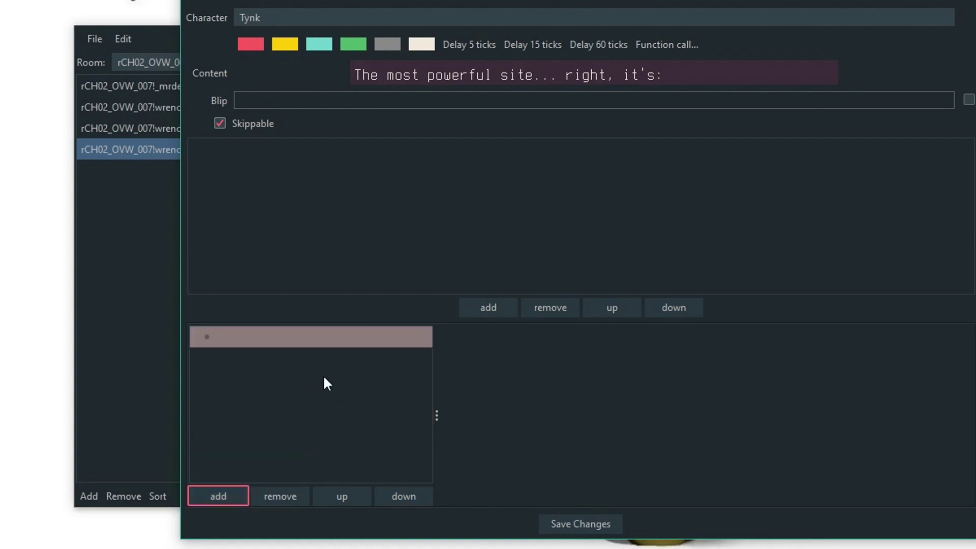
left_click(310, 344)
- Set the new answer choice's type to SPEAK
left_click(503, 360)
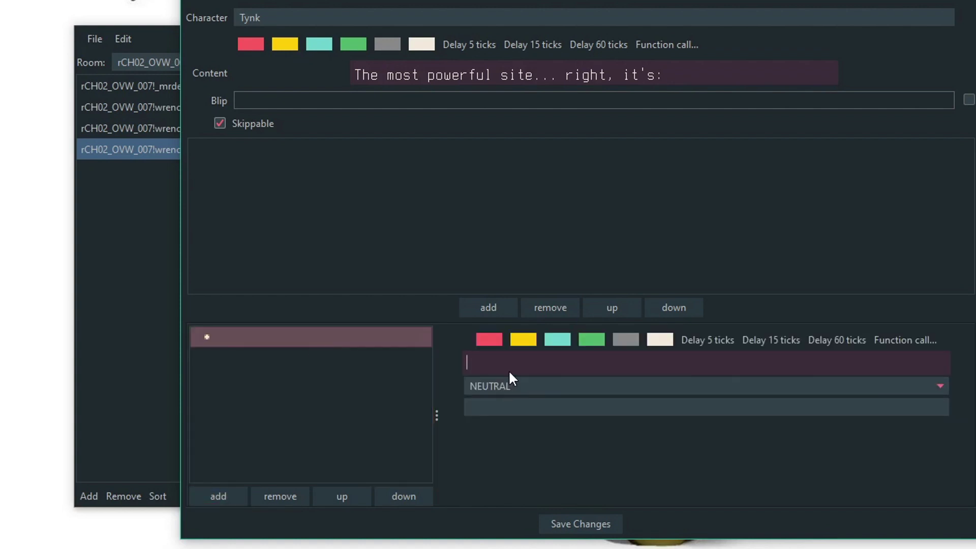
scroll(513, 373, "down", 1)
left_click(513, 353)
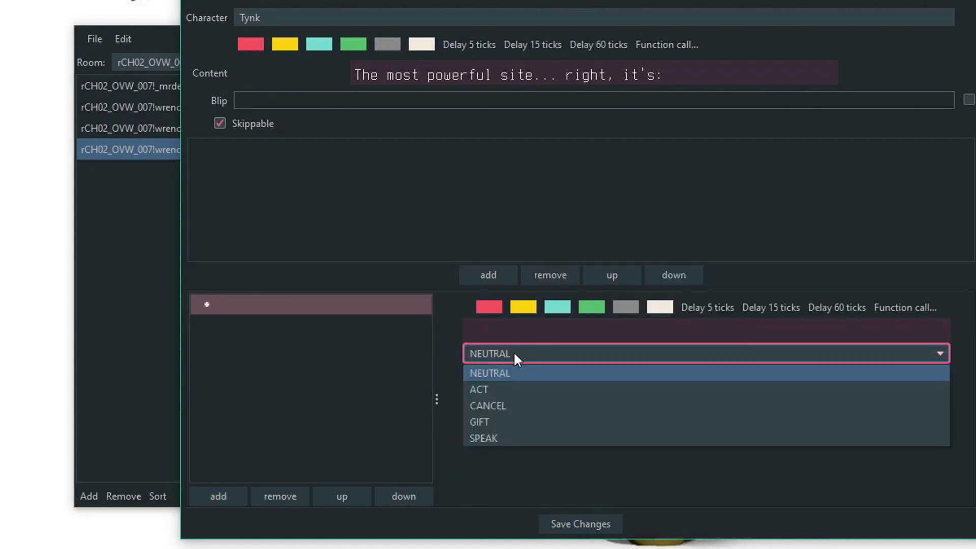
left_click(514, 390)
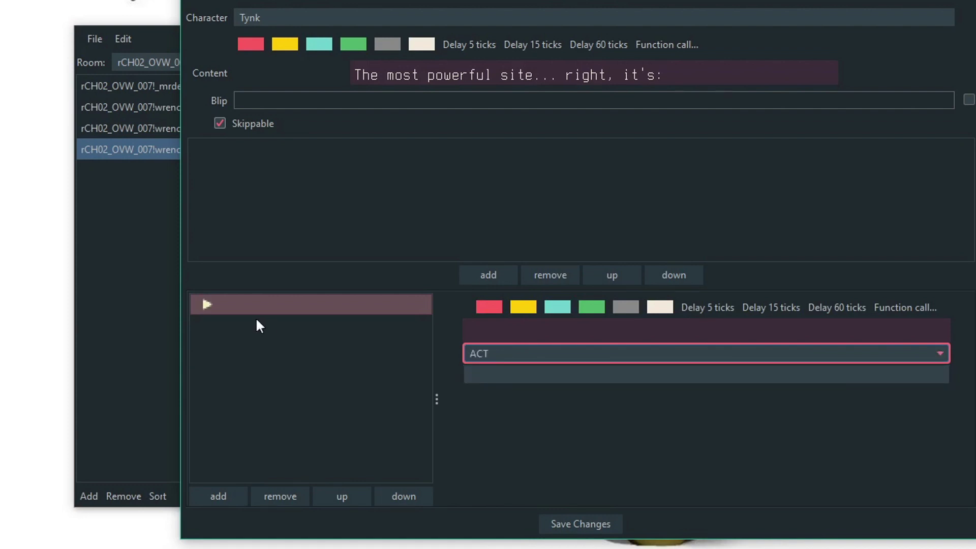
left_click(194, 312)
left_click(514, 354)
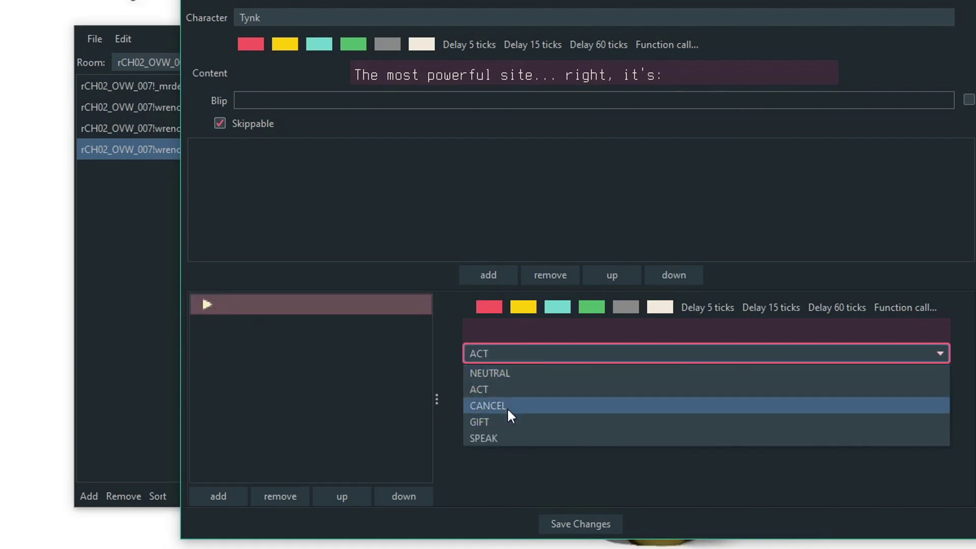
left_click(508, 420)
left_click(584, 375)
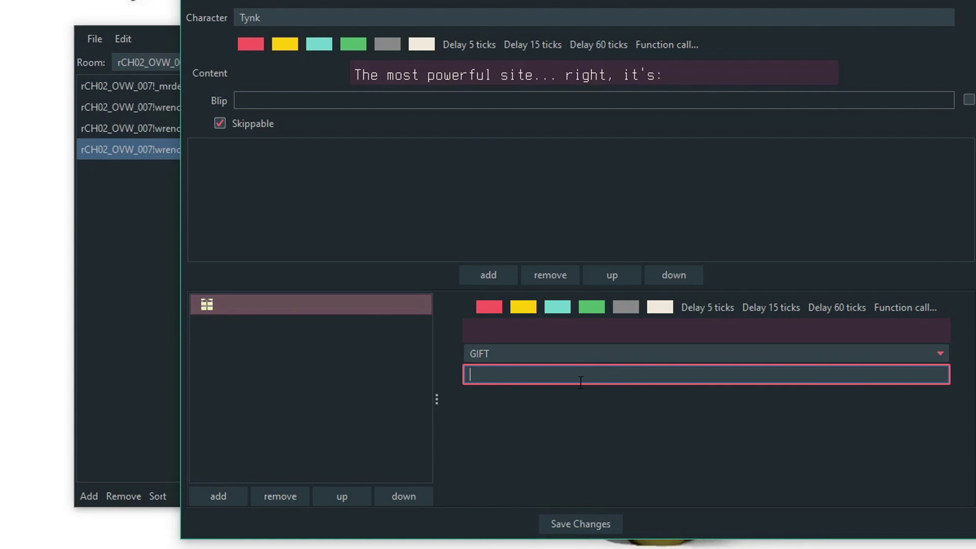
left_click(561, 354)
left_click(536, 440)
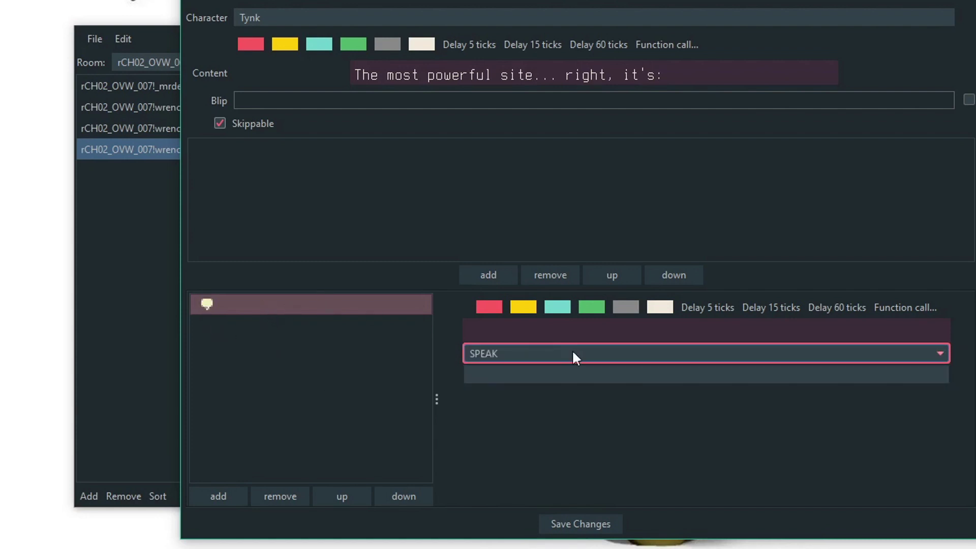
- Enter 'REDDIT.COM' as the SPEAK choice's text
left_click(518, 328)
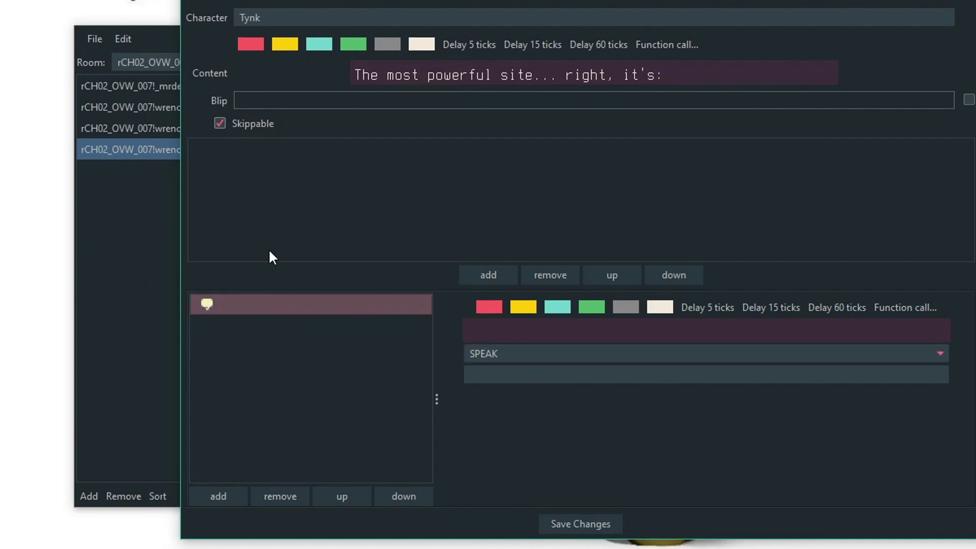
left_click(521, 351)
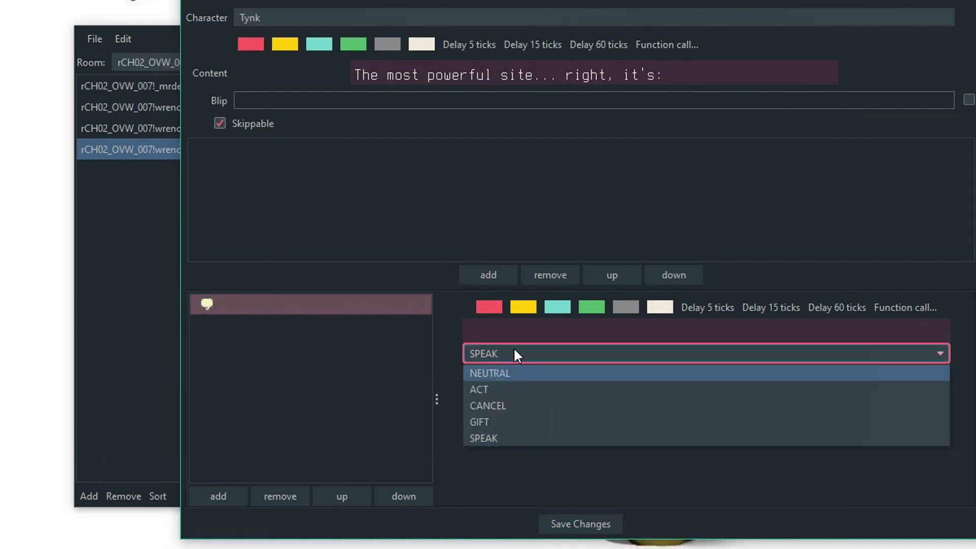
left_click(514, 346)
left_click(541, 335)
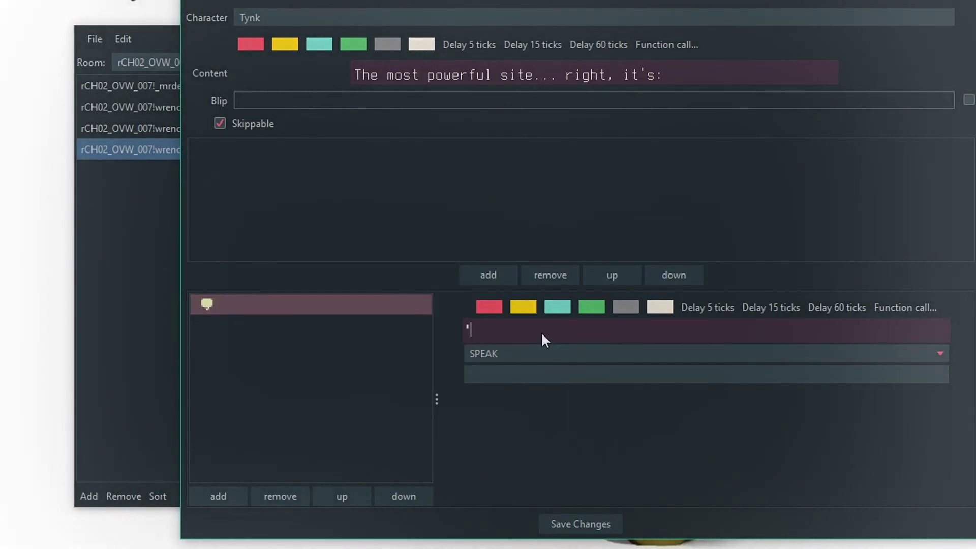
type("'REDDIT.COM'")
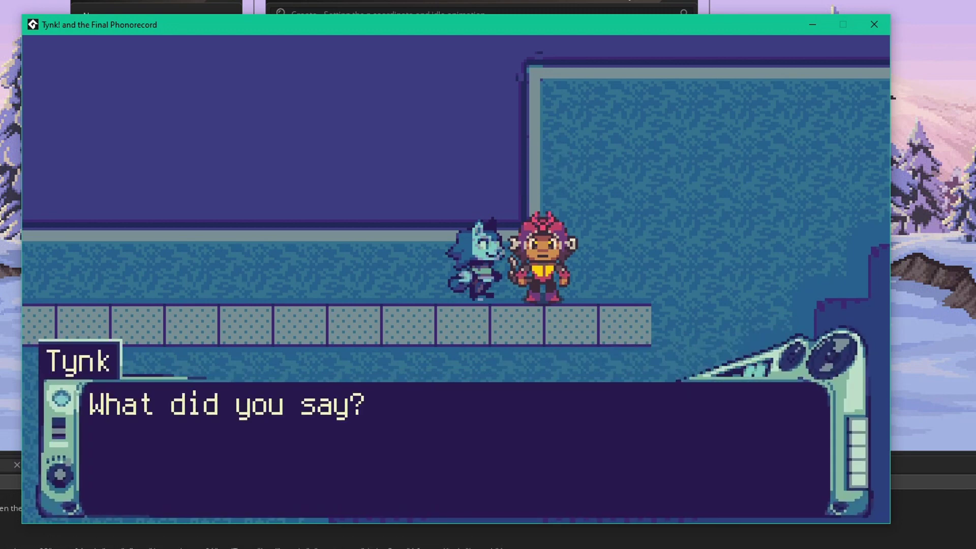
- Advance through Tynk's and Wrenchman's lines with Z to reach the website question's choices
key("z")
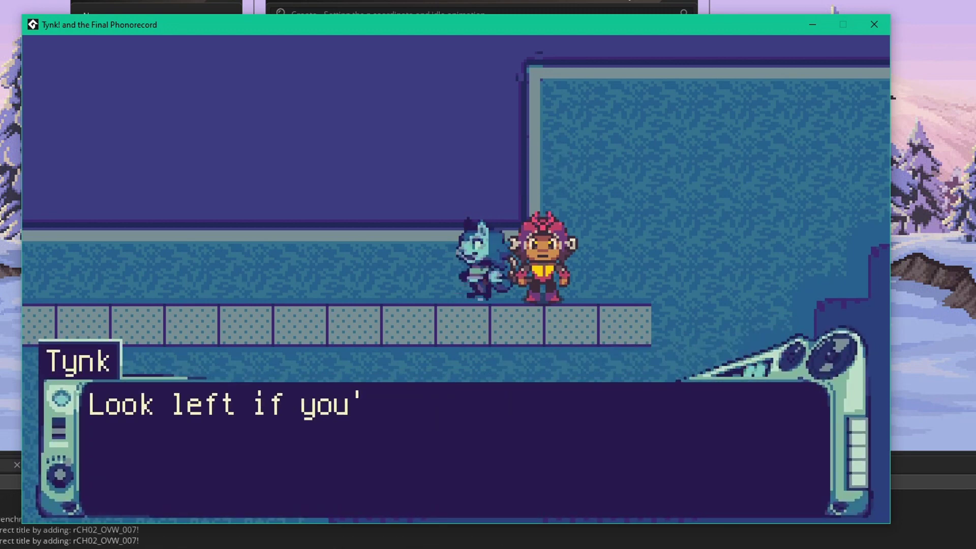
key("z")
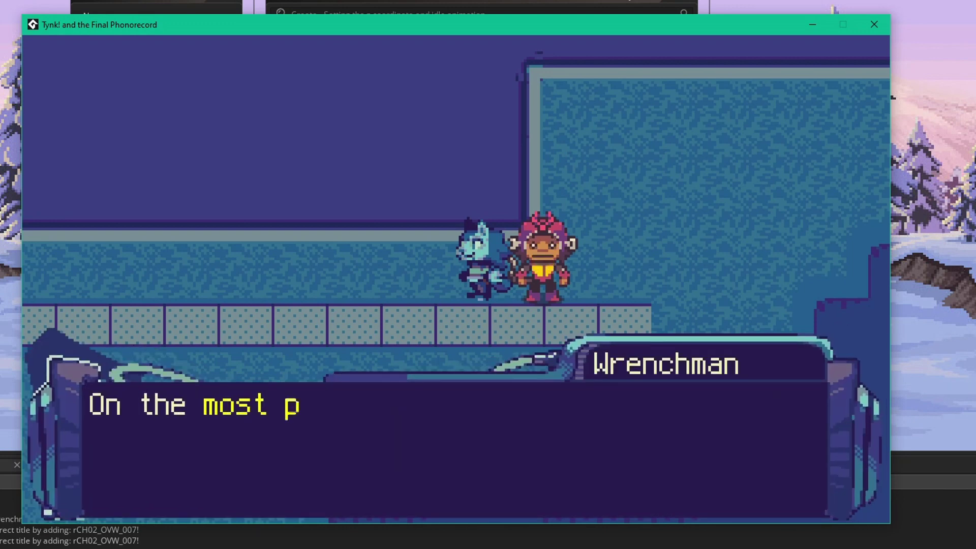
key("z")
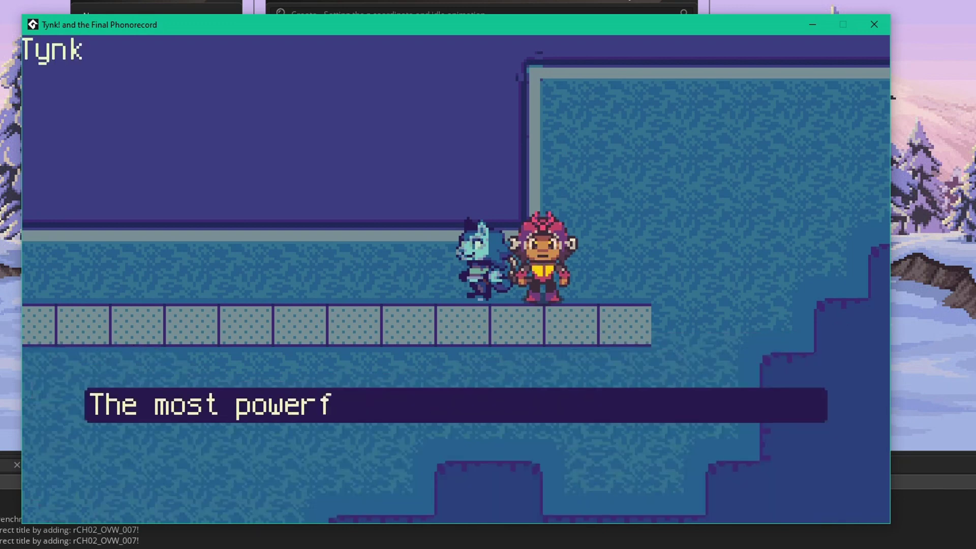